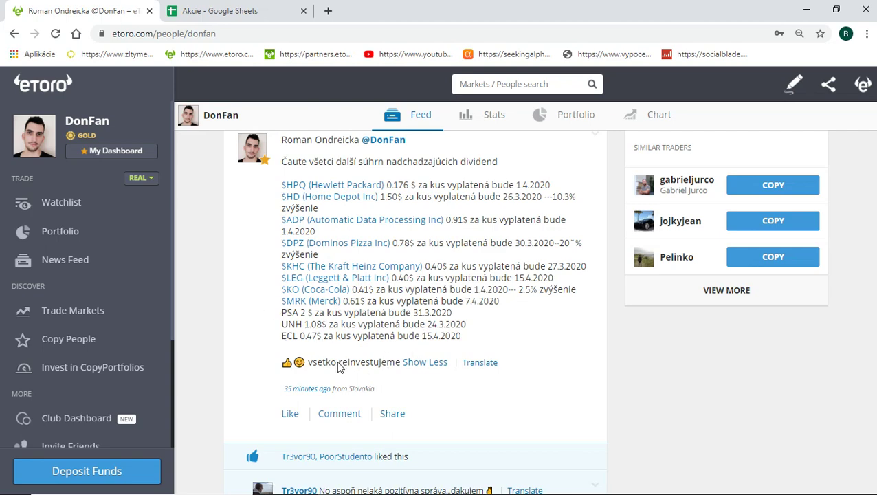
- View the Indexy watchlist, and return to the default My Watchlist
scroll(384, 337, "up", 15)
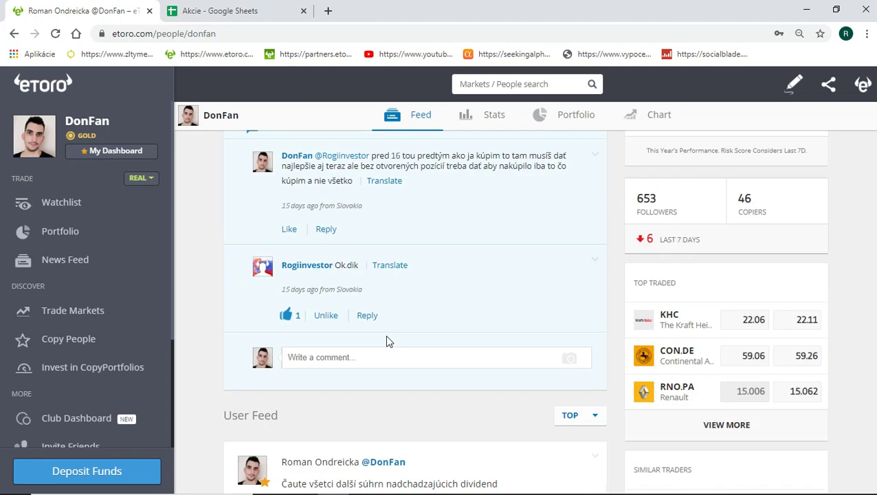
left_click(70, 200)
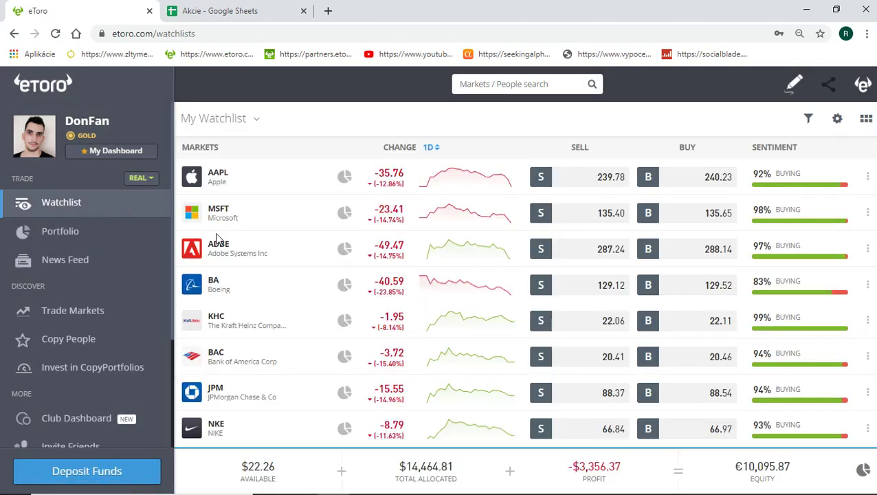
left_click(231, 128)
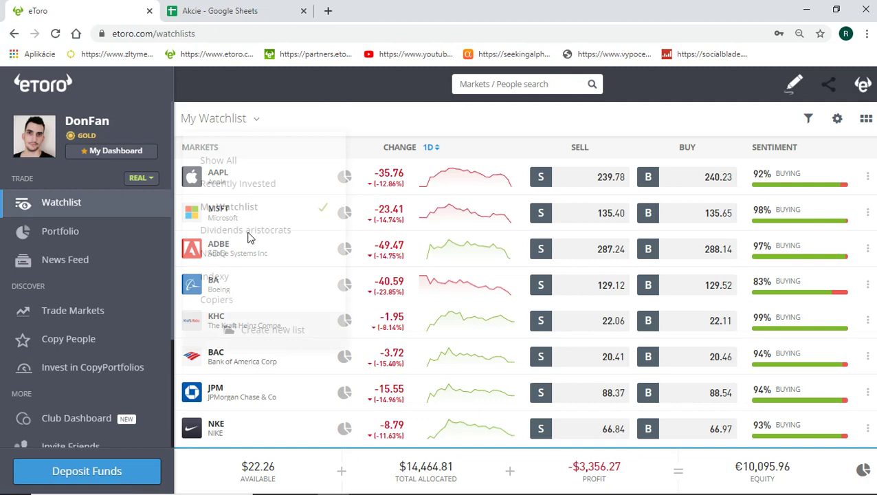
left_click(221, 274)
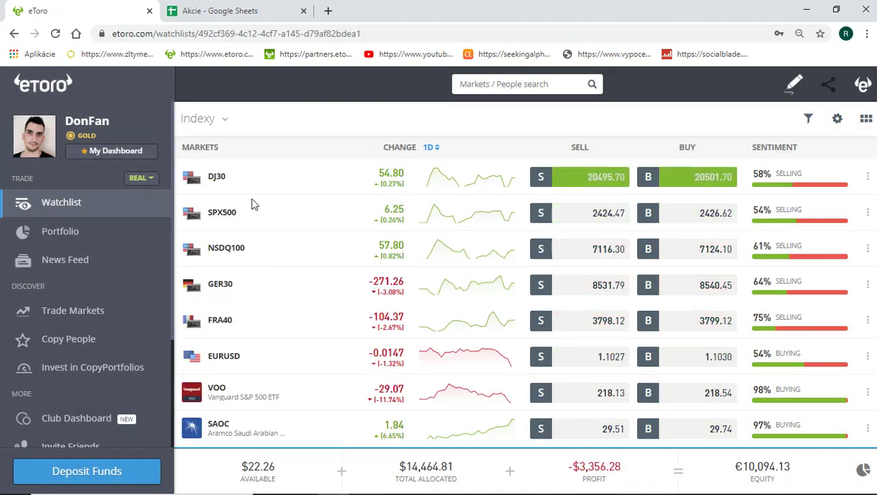
left_click(81, 204)
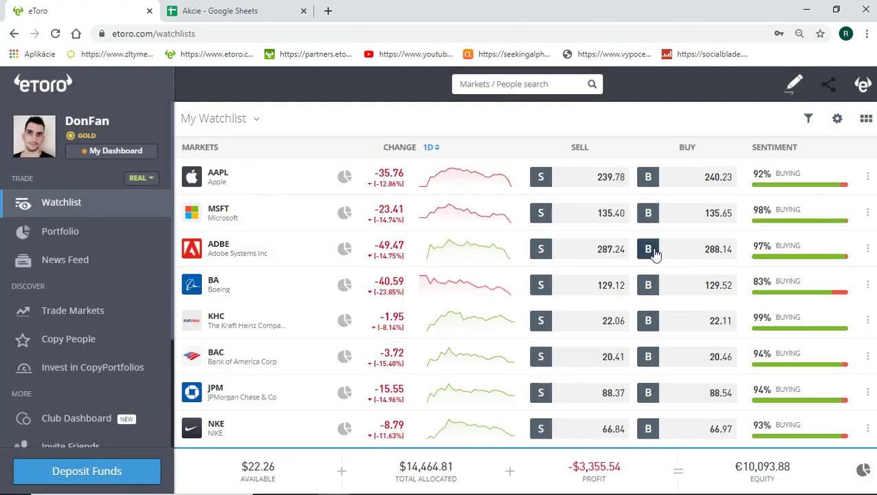
- Switch to the Akcie spreadsheet and check the November and December 2019 dividends on the divedendy graf sheet
left_click(232, 11)
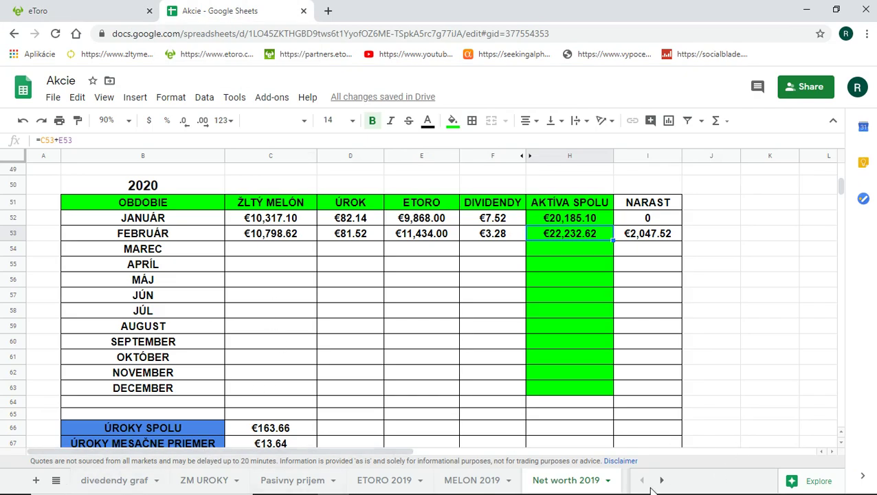
left_click(122, 481)
scroll(231, 289, "up", 10)
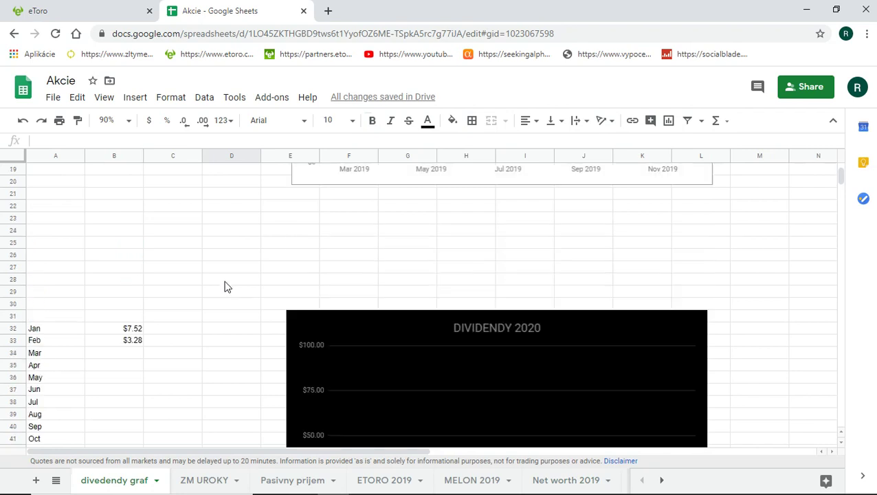
left_click(196, 303)
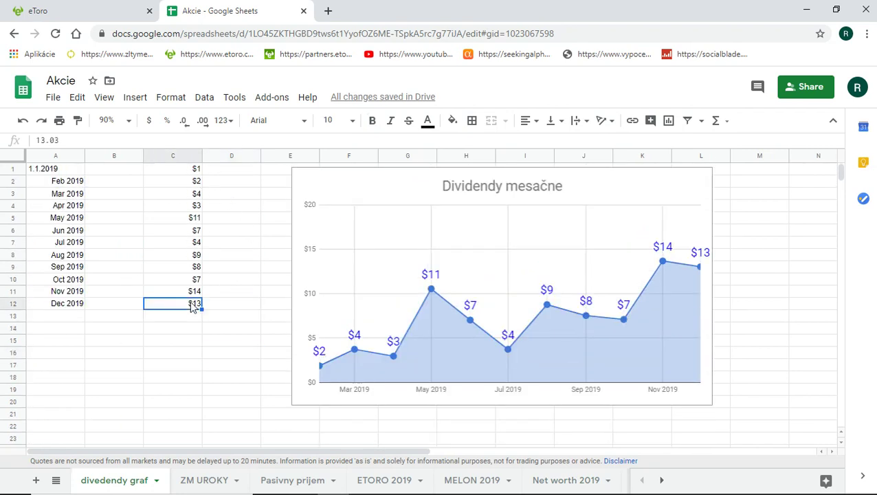
left_click(194, 291)
left_click(227, 307)
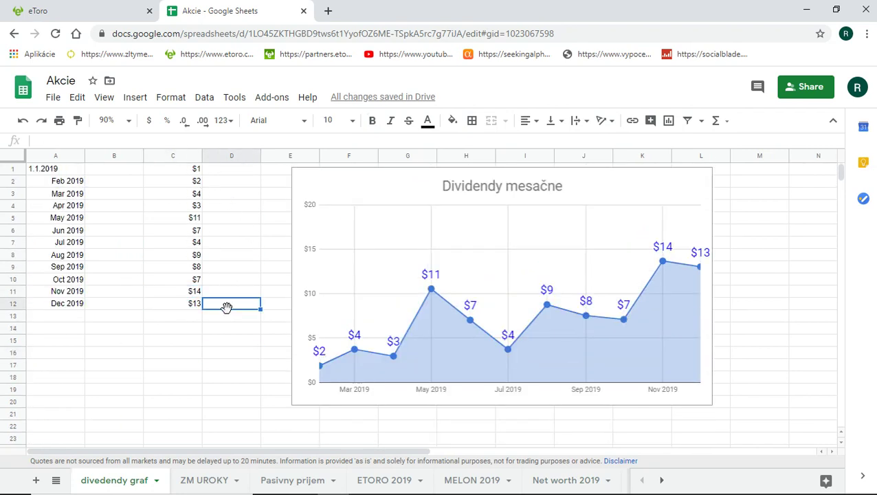
- Examine the DIVIDENDY 2020 chart and its January and February dividend amounts
scroll(222, 299, "down", 8)
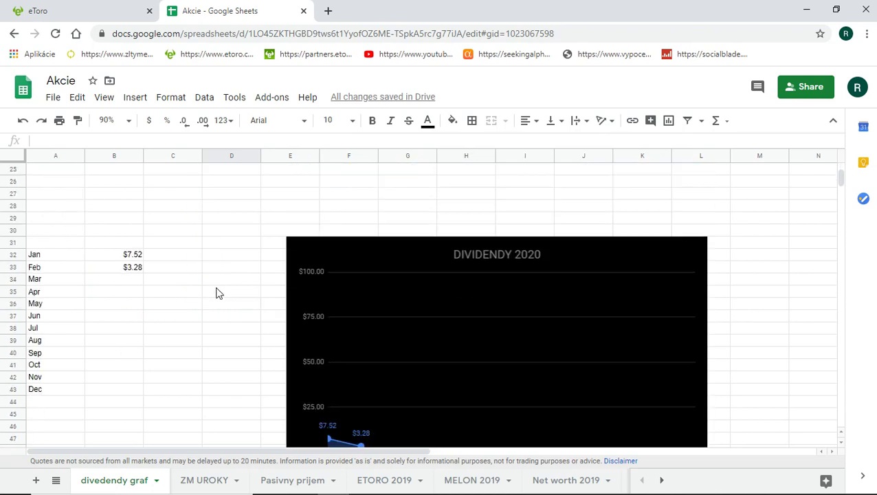
scroll(212, 284, "down", 2)
scroll(217, 287, "up", 2)
scroll(216, 282, "down", 1)
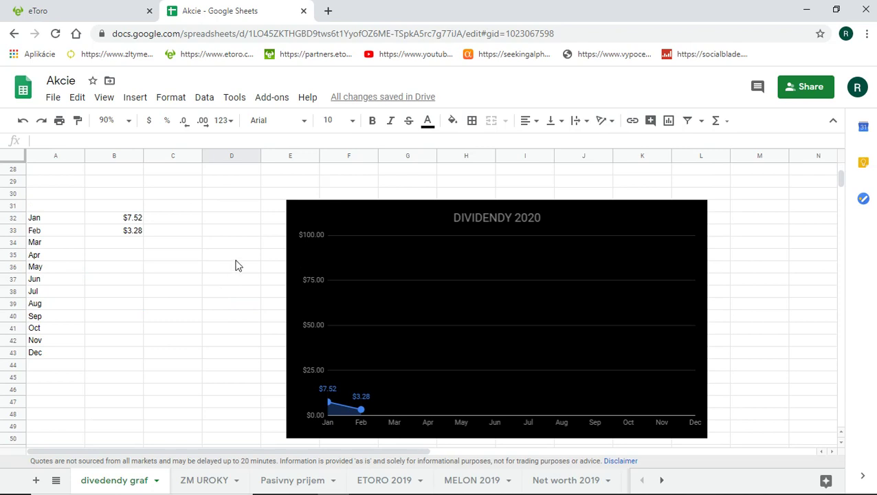
left_click(137, 220)
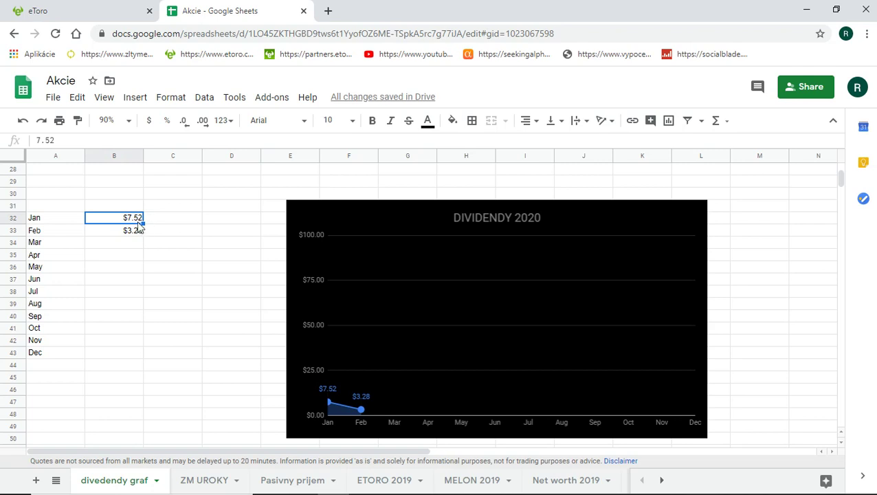
left_click(135, 234)
left_click(173, 278)
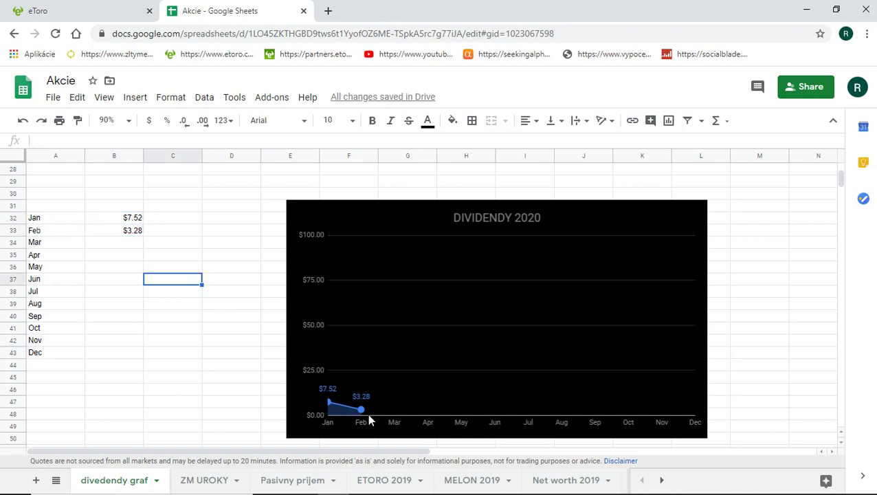
- Enter 14 as the March dividend in the 2020 dividend table
left_click(124, 243)
type("14")
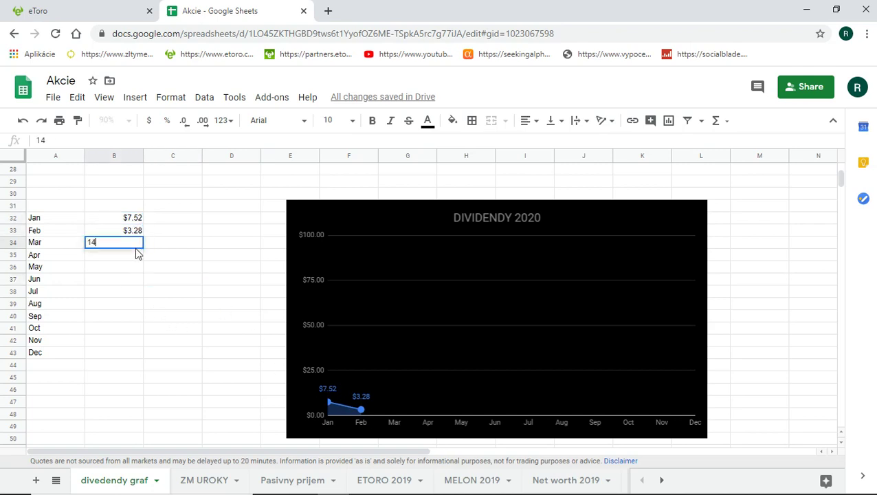
left_click(187, 329)
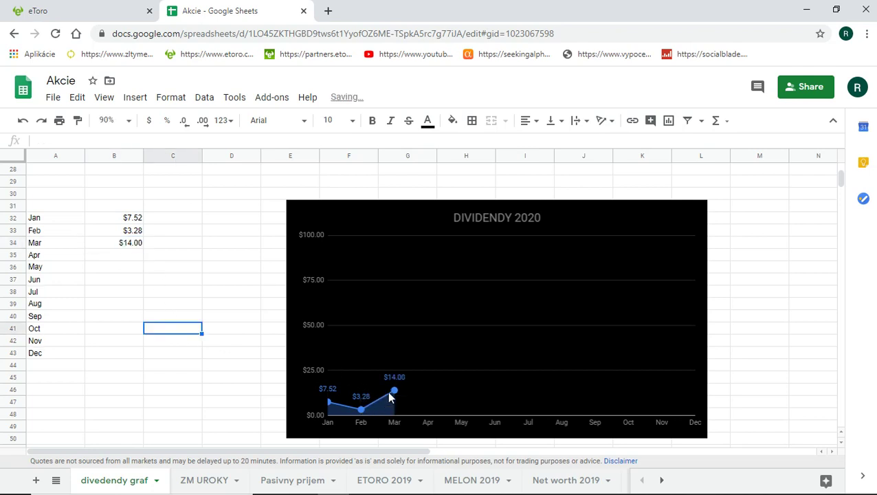
- Clear the March amount from the 2020 dividend table
left_click(127, 246)
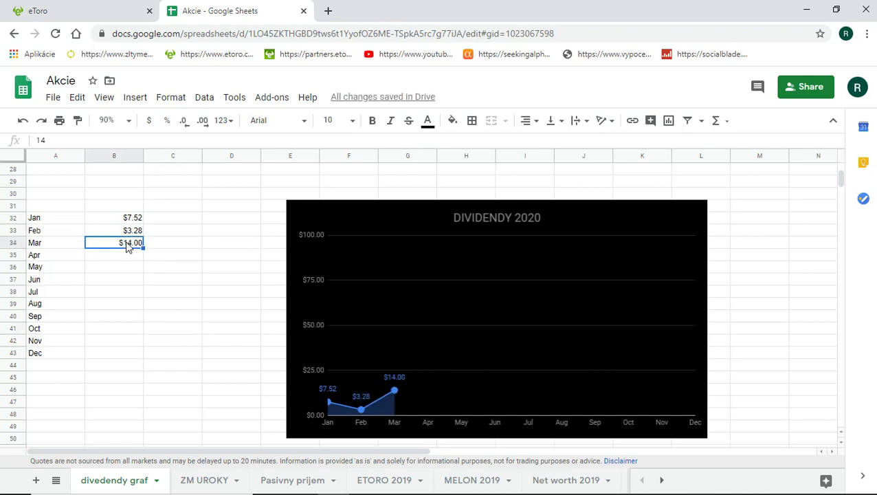
key("Delete")
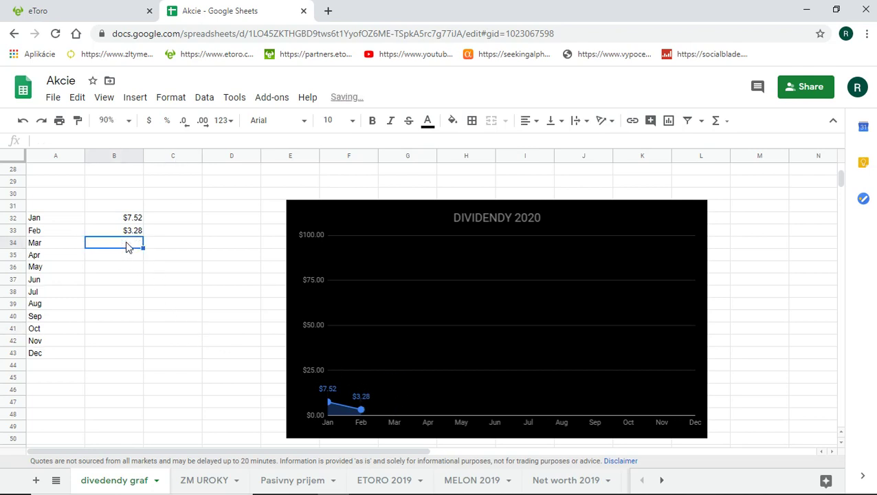
left_click(169, 330)
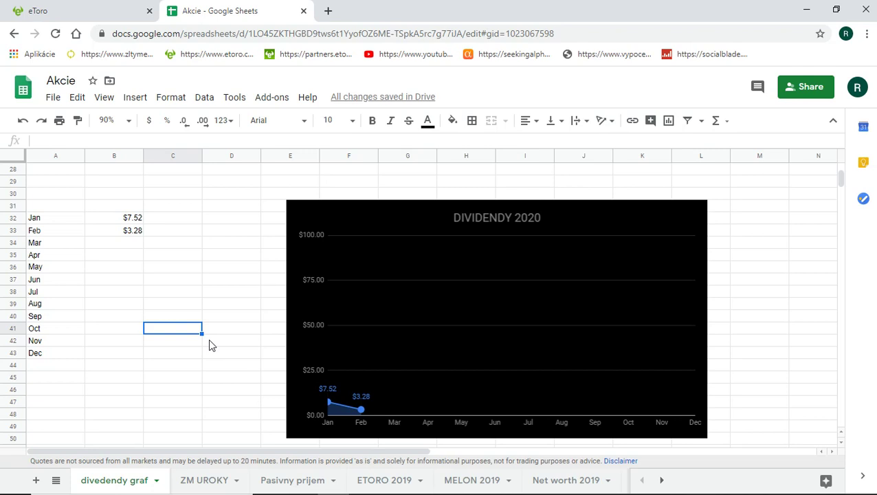
- On the ZM UROKY sheet, check the November and December 2019 interest amounts beside the Žltý melón úroky chart
left_click(206, 479)
scroll(175, 277, "up", 5)
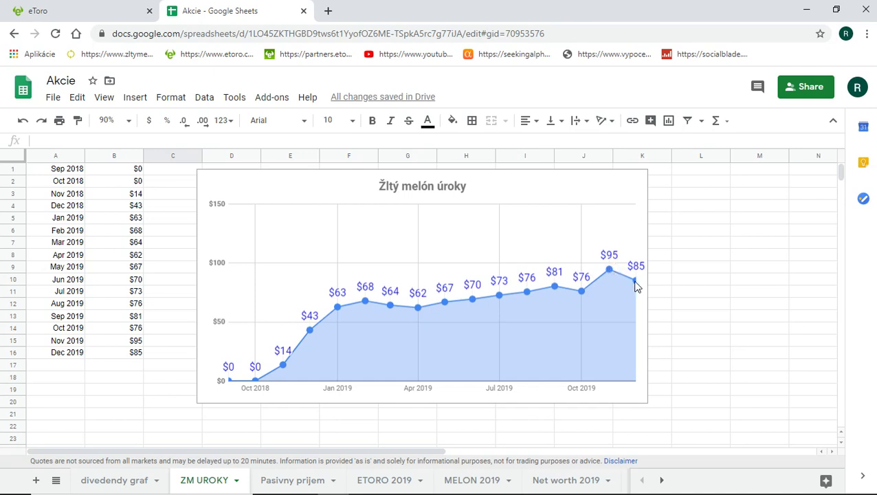
left_click(130, 344)
left_click(136, 354)
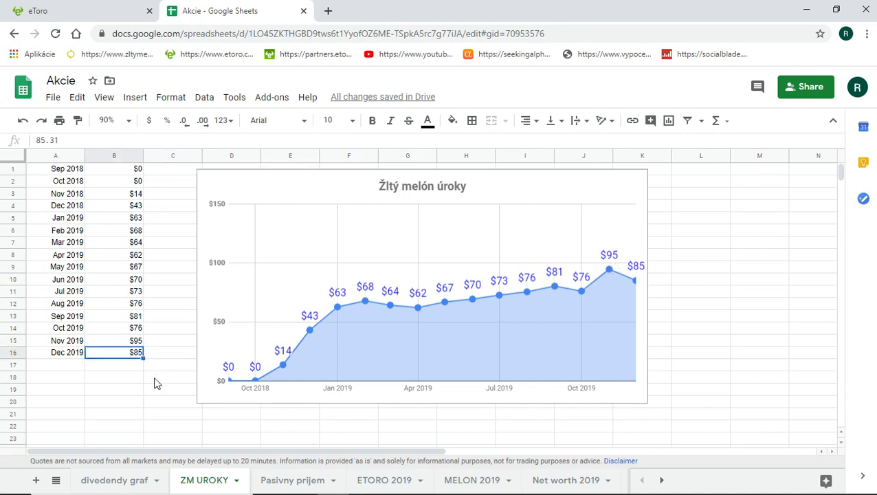
left_click(158, 378)
- Examine the MELON 2020 chart and the exact January and February interest values in its table
scroll(215, 234, "down", 5)
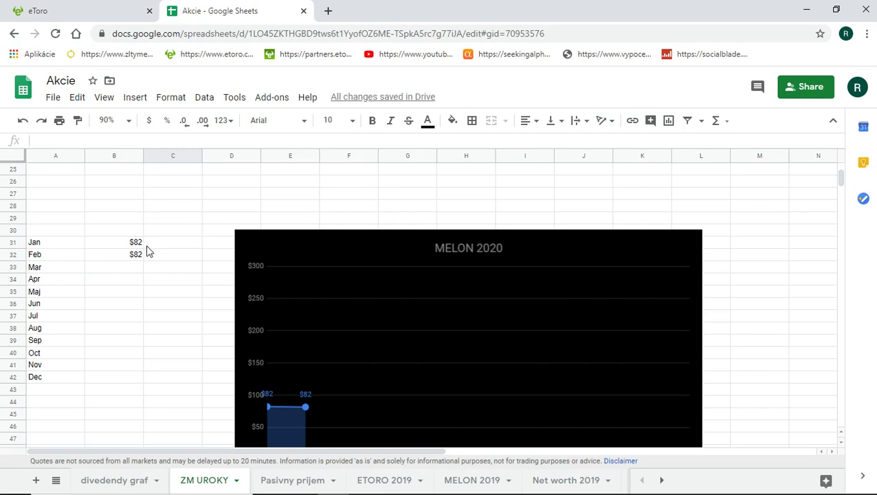
left_click(137, 243)
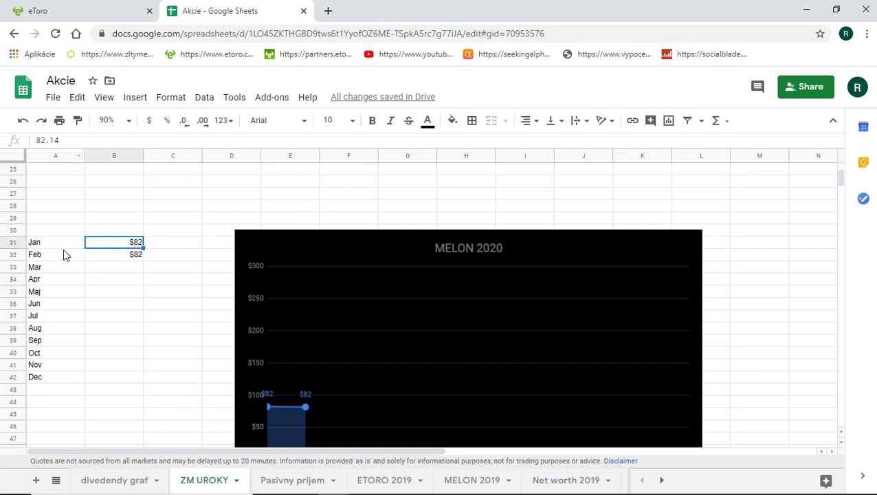
left_click(136, 256)
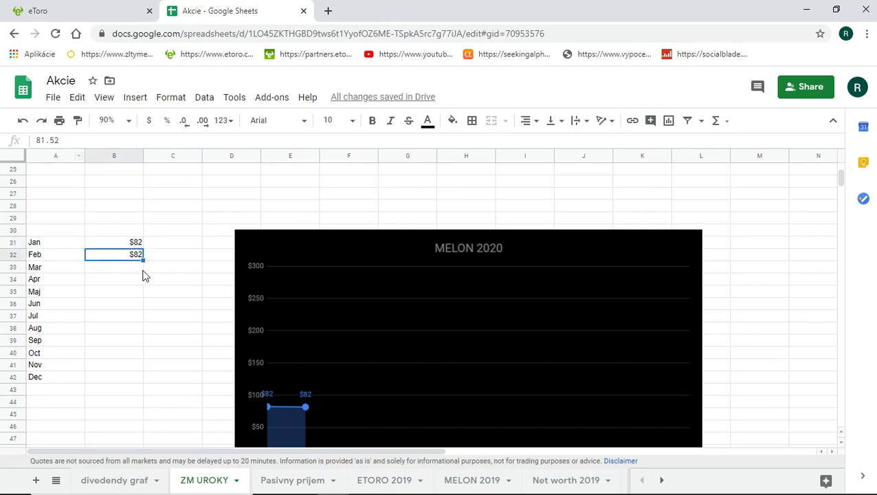
scroll(145, 275, "down", 2)
left_click(172, 266)
scroll(279, 315, "up", 2)
left_click(167, 293)
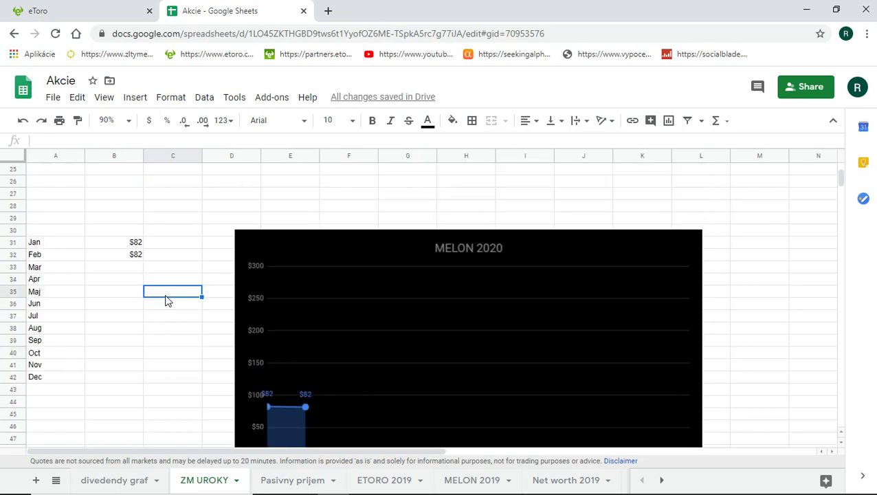
left_click(135, 269)
left_click(167, 331)
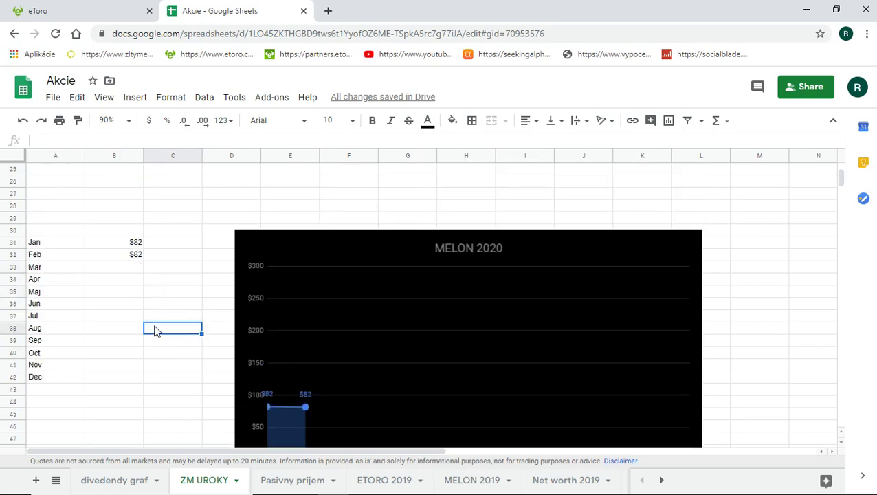
scroll(158, 330, "down", 1)
- On the Pasivny prijem sheet, check the November and December 2019 passive income amounts
left_click(289, 480)
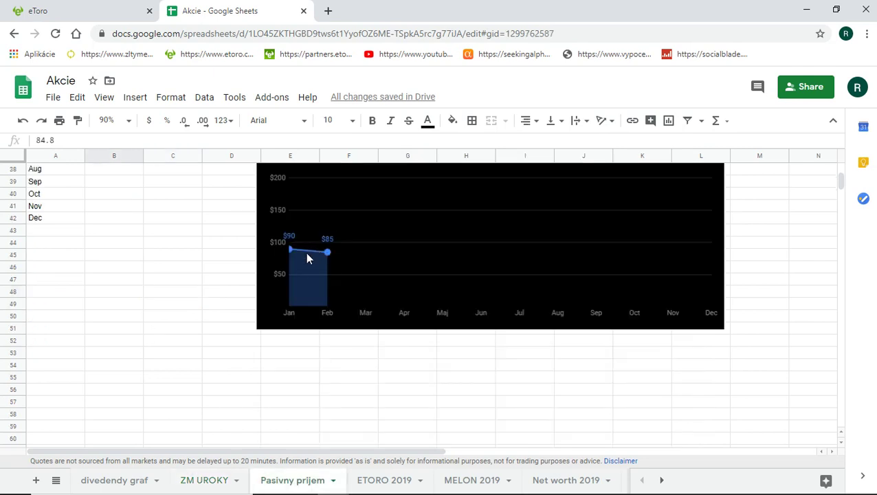
scroll(247, 283, "up", 8)
scroll(179, 282, "up", 5)
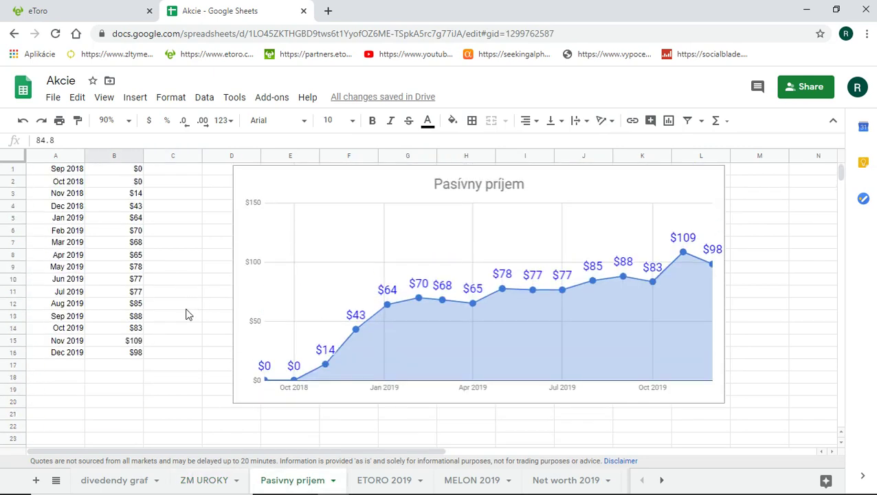
left_click(134, 344)
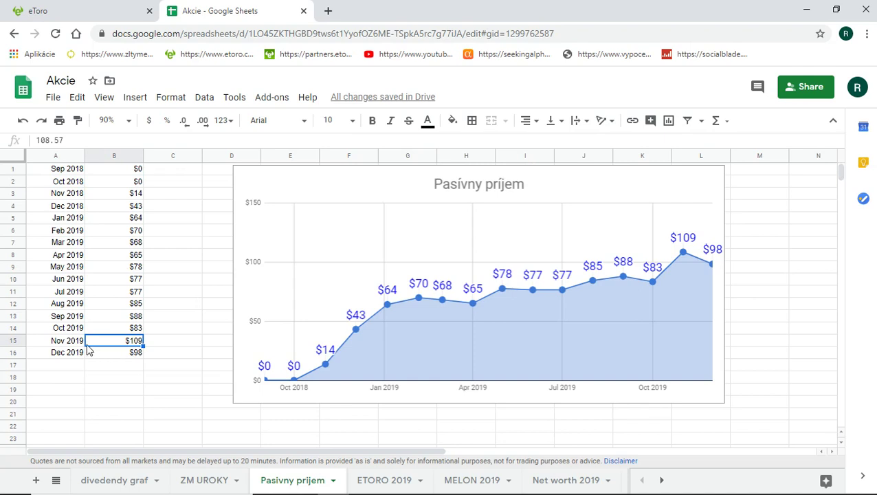
scroll(196, 349, "down", 2)
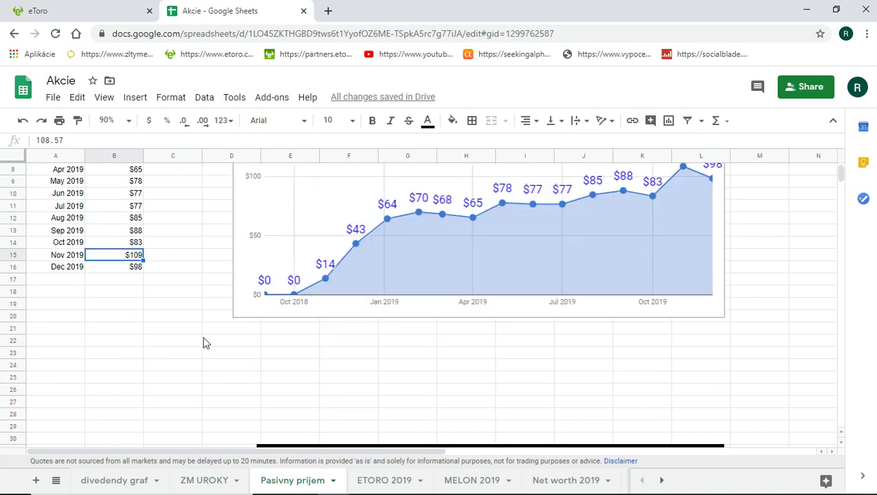
left_click(132, 269)
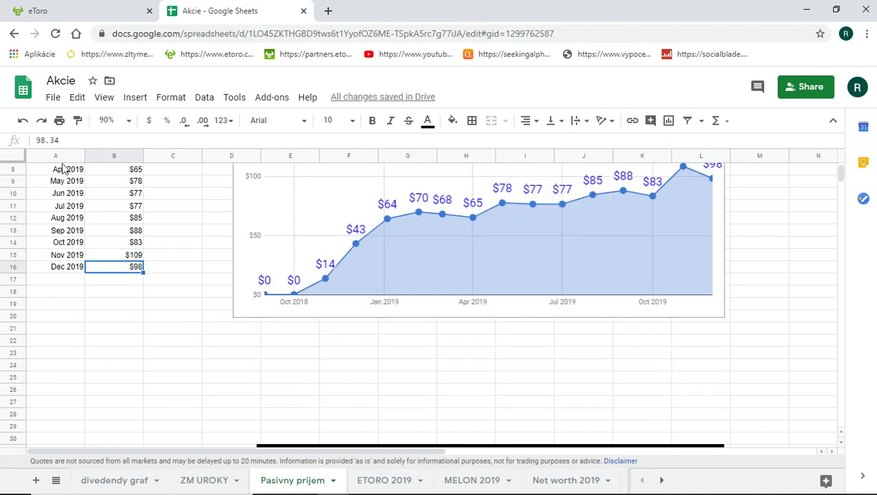
- Examine the PASIVNY PRIJEM 2020 chart and the exact January and February passive income values
scroll(141, 261, "down", 5)
left_click(136, 256)
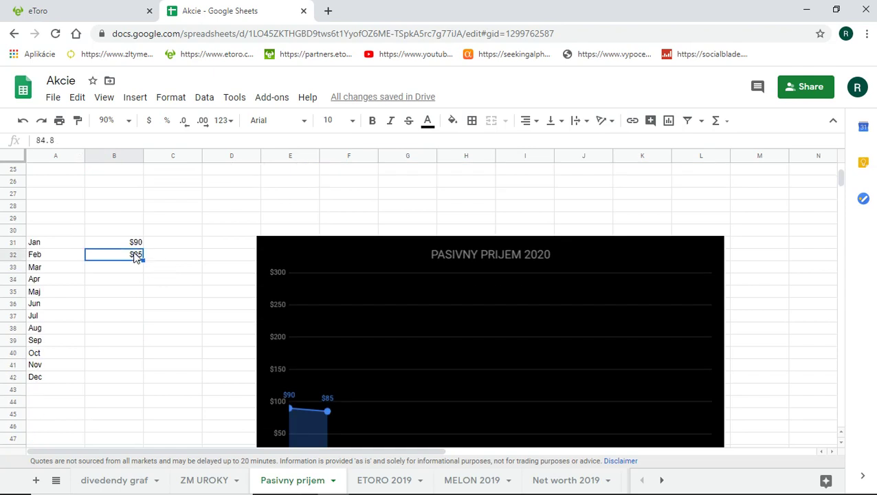
left_click(135, 234)
left_click(135, 246)
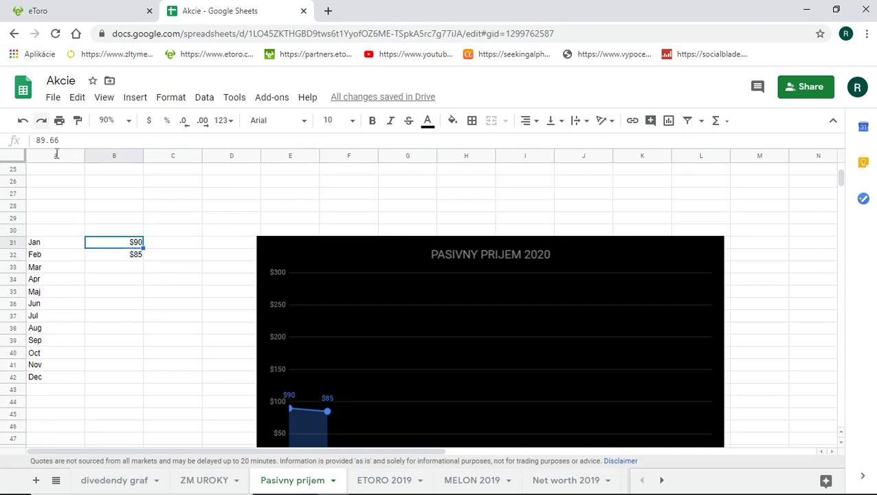
left_click(135, 256)
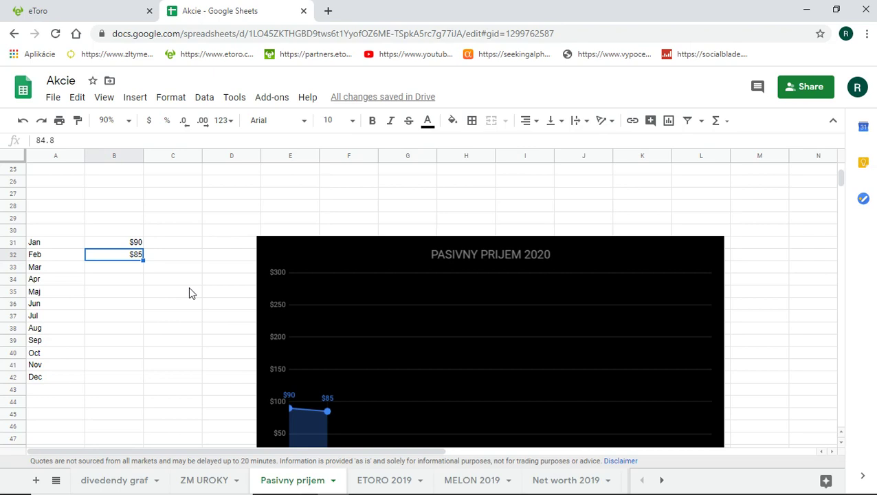
left_click(124, 273)
scroll(182, 275, "down", 4)
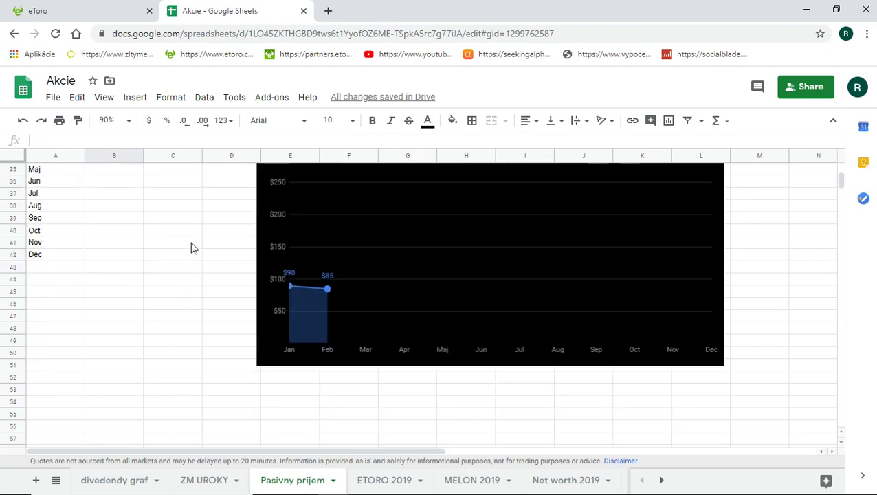
scroll(309, 312, "up", 3)
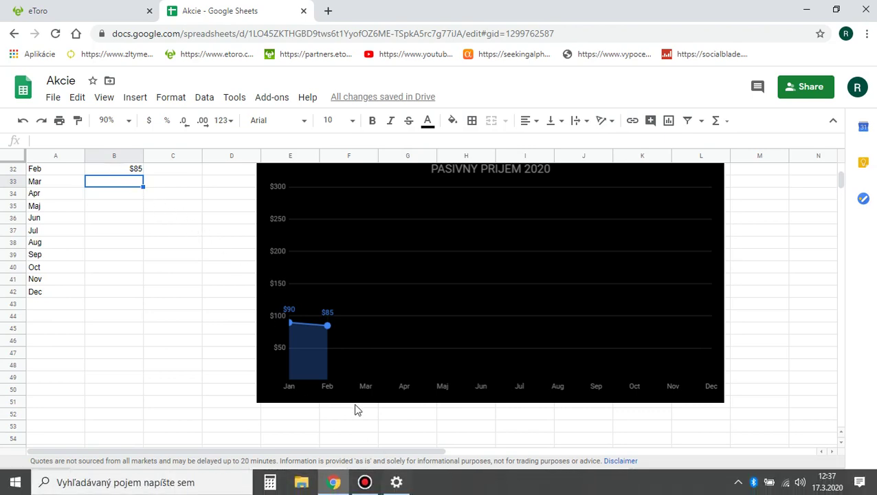
- On the ETORO 2019 sheet, look through the monthly 2019 table and the January and February 2020 rows
left_click(385, 481)
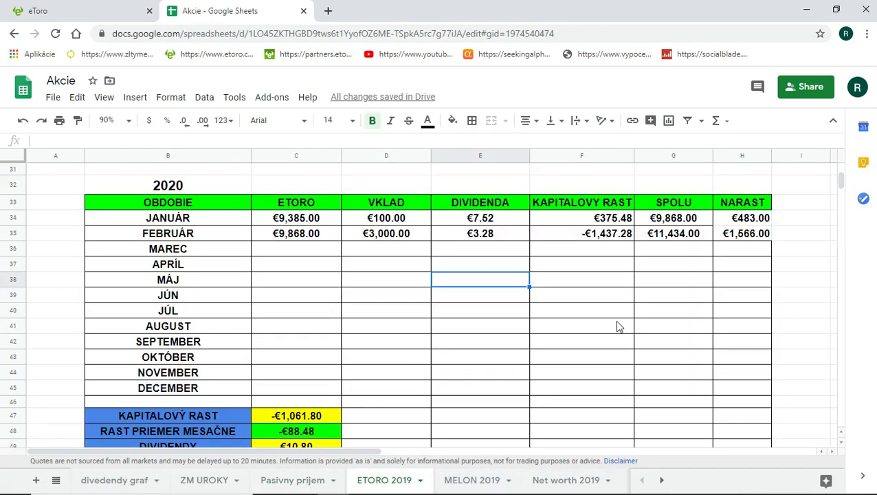
scroll(646, 313, "up", 10)
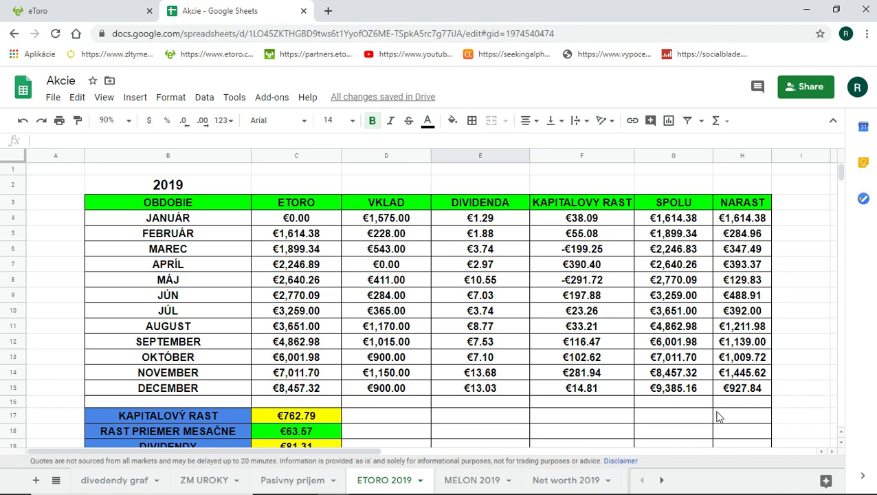
scroll(673, 401, "down", 7)
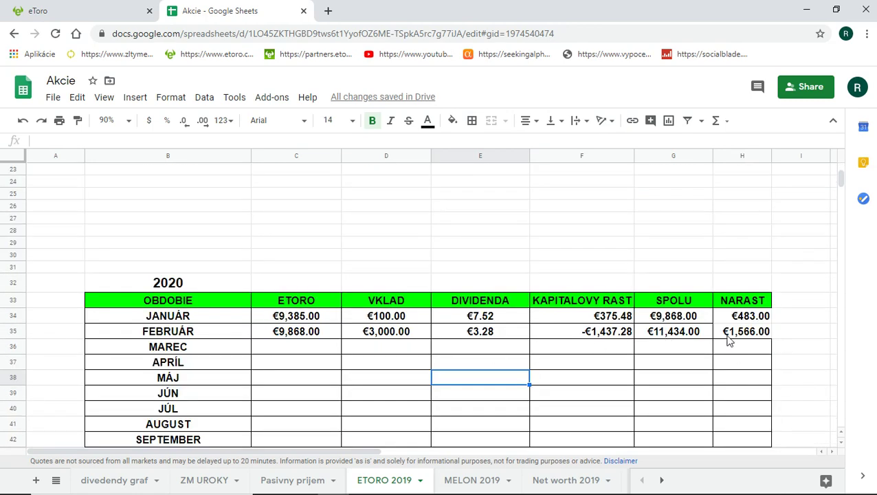
- Check the account equity in eToro, and back in the Akcie spreadsheet inspect the February 2020 NARAST, KAPITALOVY RAST and VKLAD cells
left_click(104, 11)
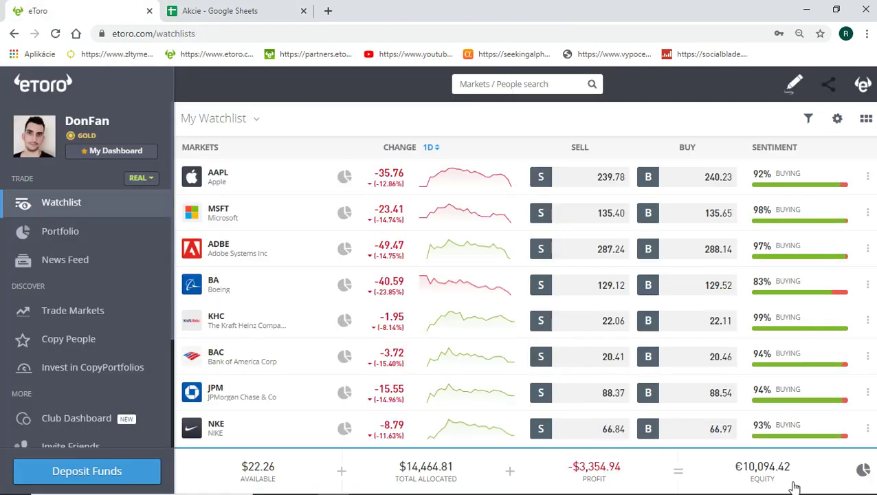
left_click(225, 8)
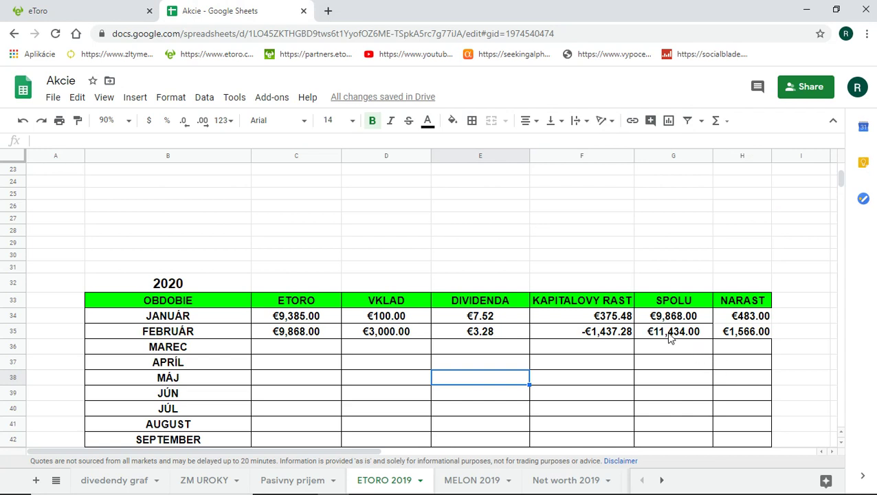
left_click(746, 335)
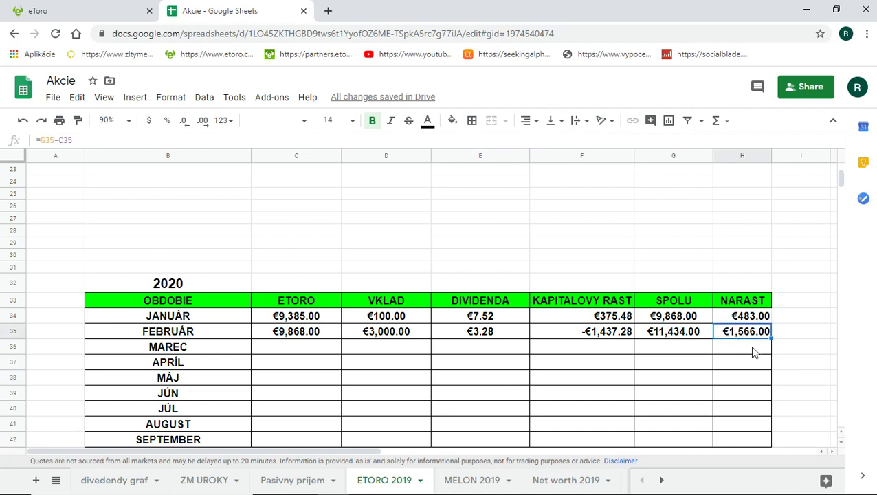
left_click(602, 337)
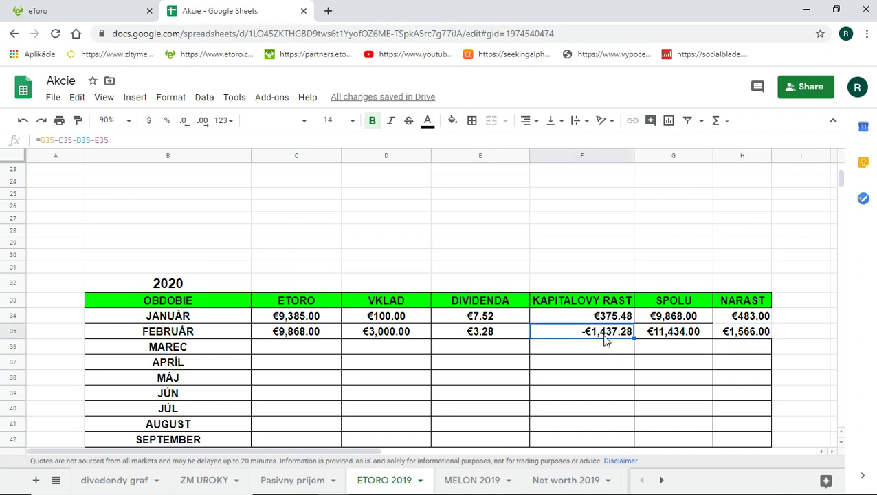
left_click(401, 321)
left_click(401, 338)
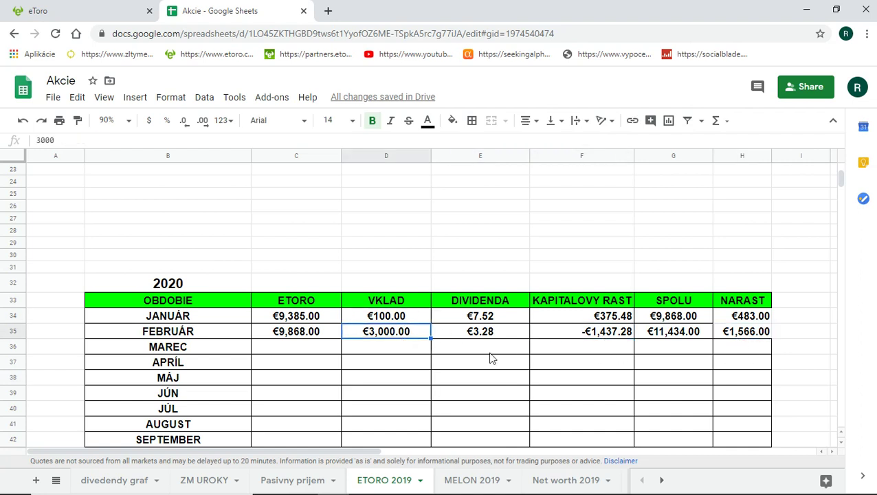
left_click(762, 364)
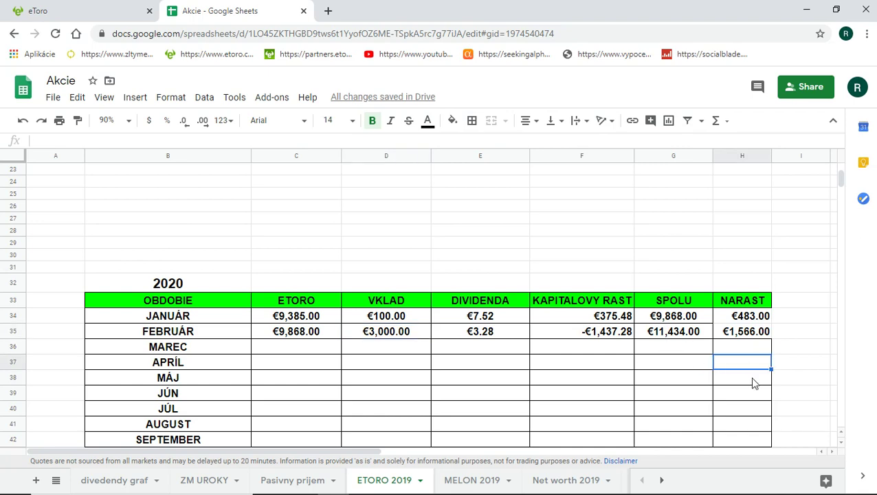
- Inspect the 2020 eToro summary below the monthly table, checking the total capital growth and the average monthly dividends
scroll(760, 371, "down", 2)
scroll(635, 358, "down", 2)
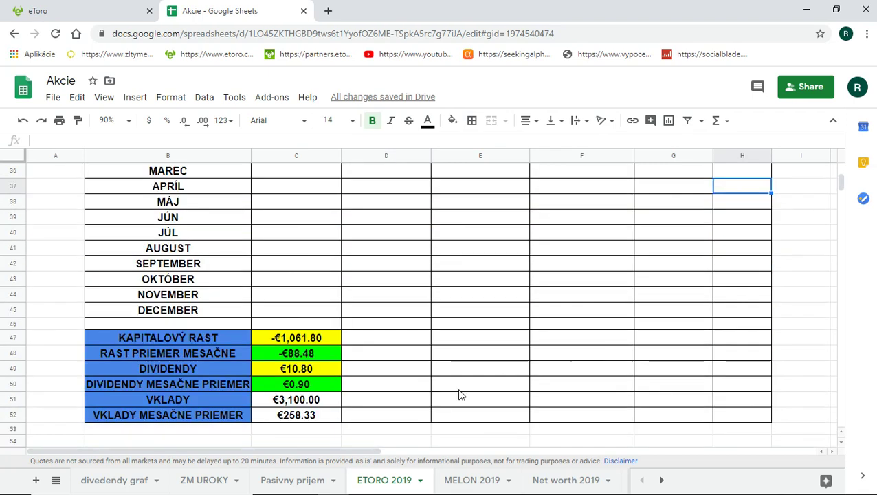
left_click(312, 334)
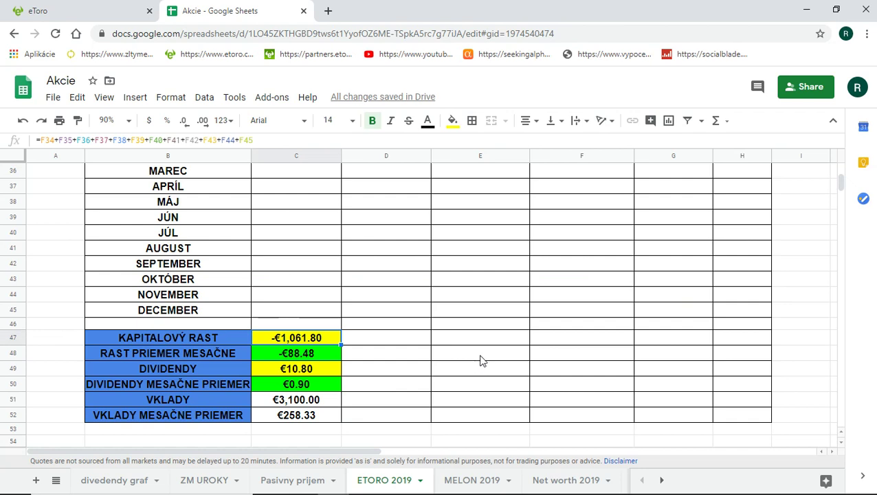
left_click(303, 386)
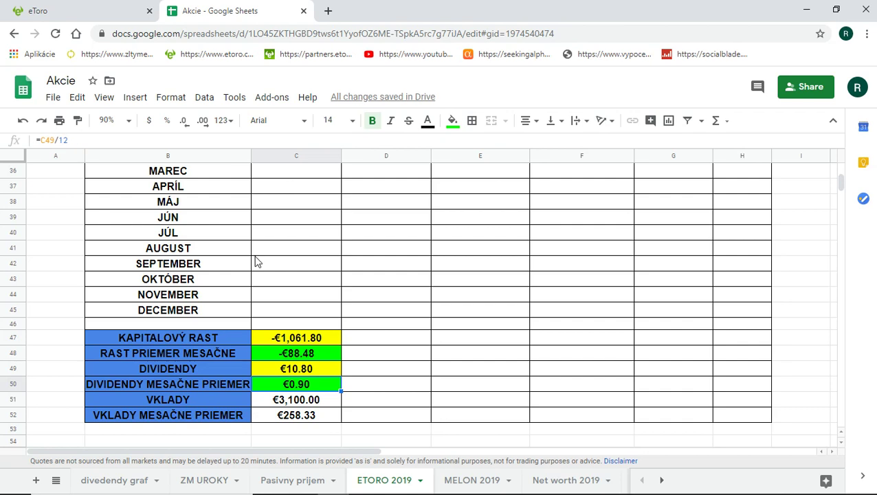
scroll(302, 275, "up", 3)
scroll(473, 324, "down", 2)
left_click(553, 284)
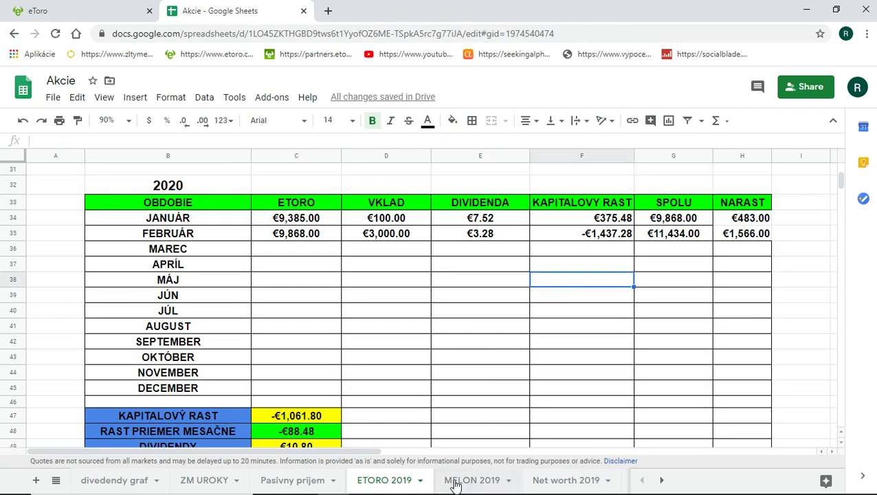
- On the MELON 2019 sheet, review the January and February 2020 balances, deposits and interest
left_click(455, 481)
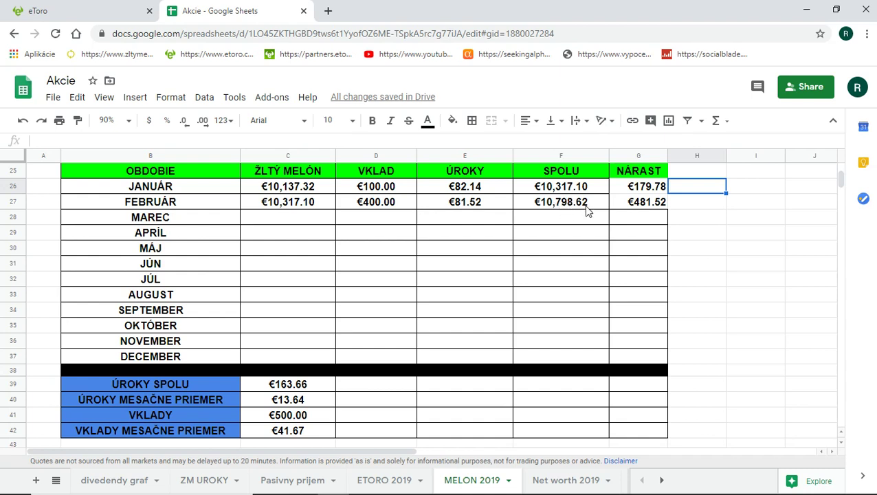
scroll(613, 210, "down", 2)
scroll(613, 210, "up", 3)
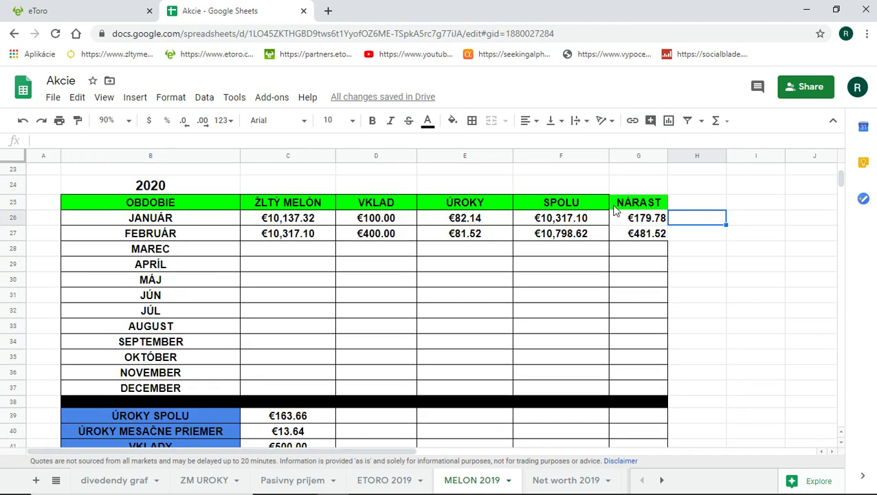
- Inspect the 2020 Žltý melón summary, checking the total interest, total deposits and average monthly deposit
left_click(300, 422)
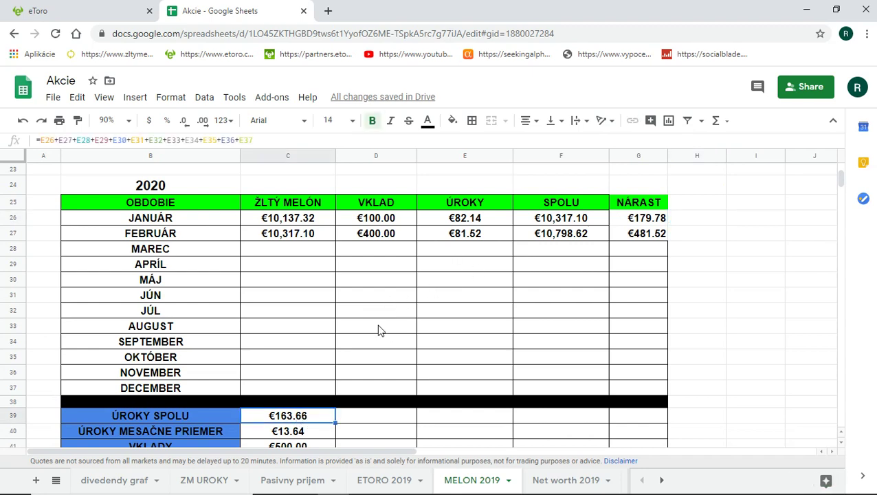
scroll(282, 423, "down", 1)
left_click(303, 417)
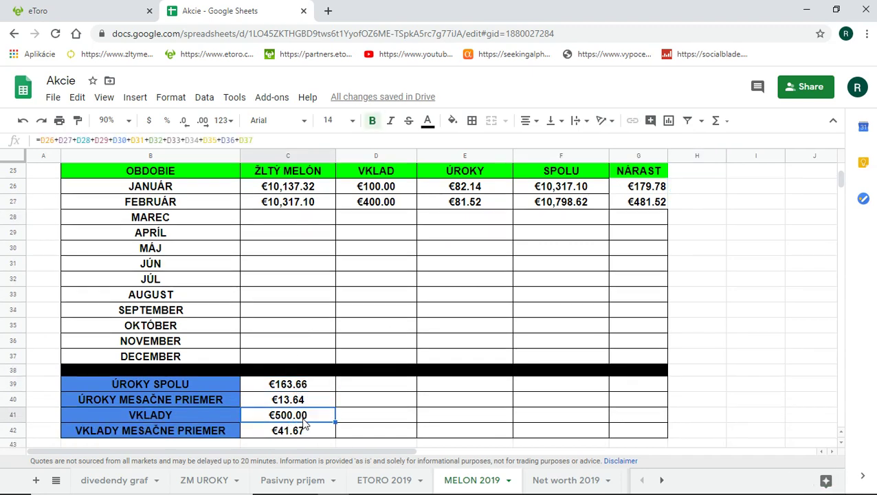
left_click(308, 430)
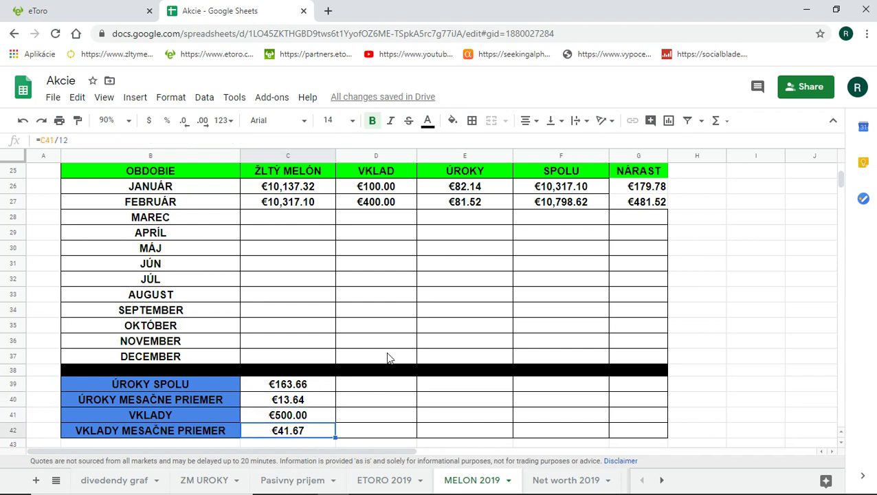
scroll(399, 357, "up", 2)
scroll(428, 363, "down", 2)
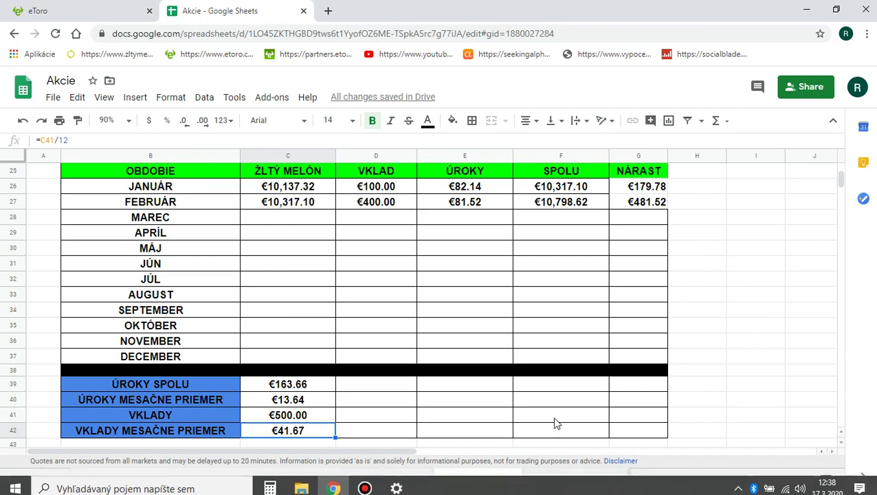
- On the Net worth 2019 sheet, check the AKTÍVA SPOLU totals for December 2018 and December 2019
left_click(565, 480)
scroll(571, 341, "up", 15)
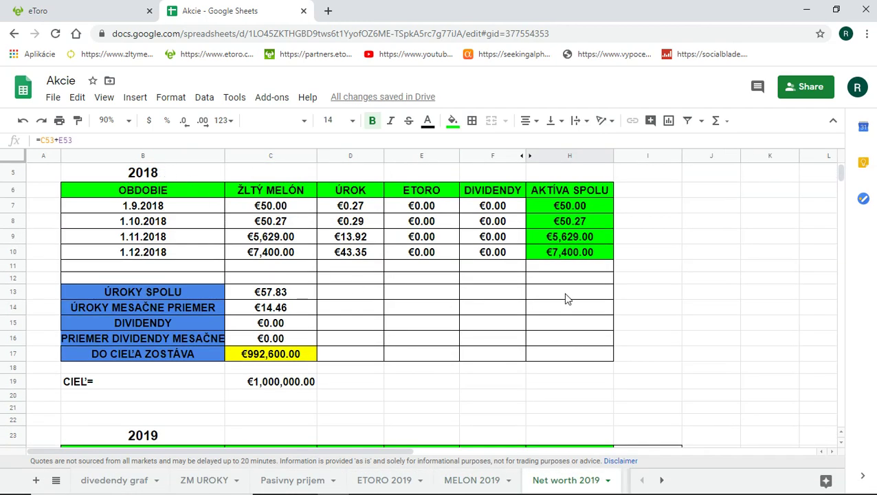
left_click(570, 254)
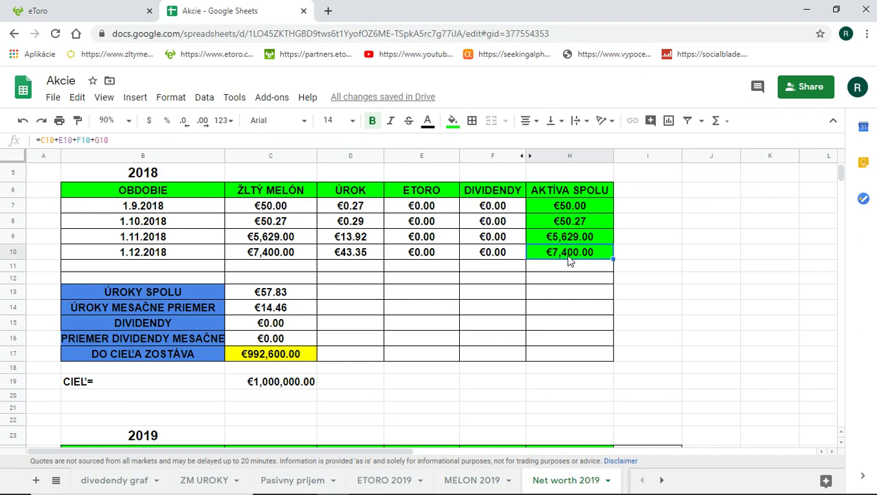
scroll(577, 261, "down", 5)
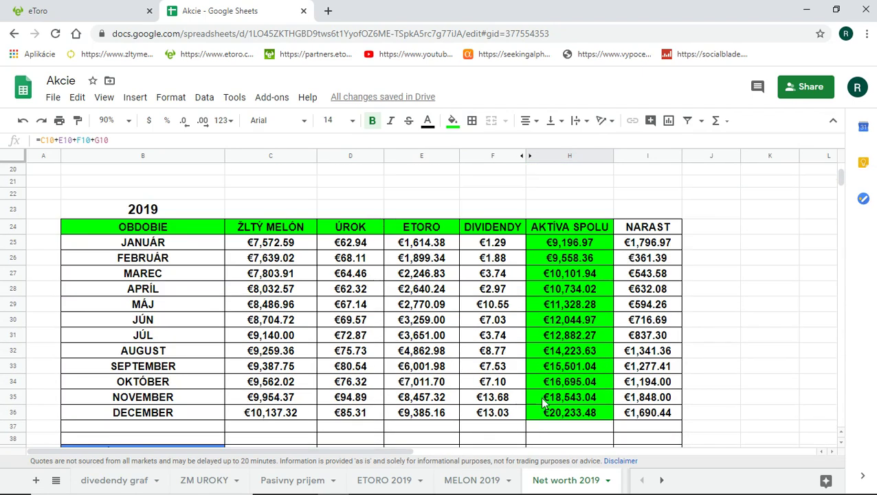
left_click(543, 407)
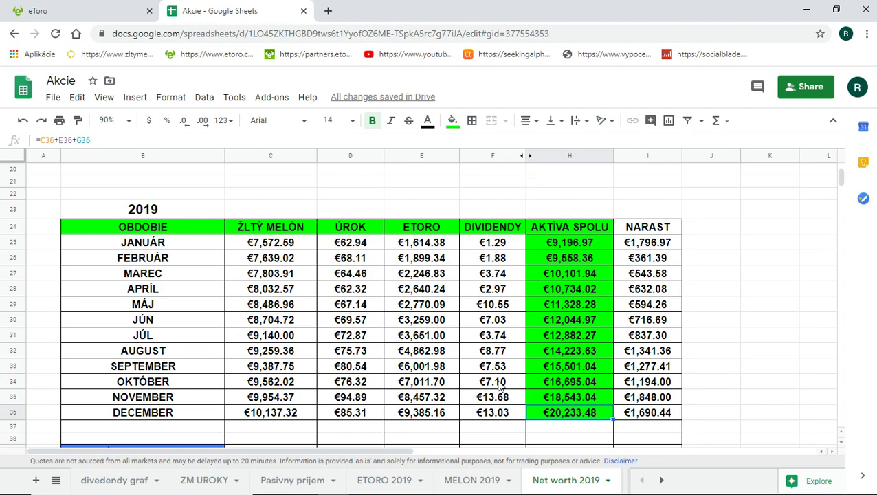
- Inspect the 2019 net worth summary, checking the total and average monthly interest and dividends
scroll(672, 244, "down", 4)
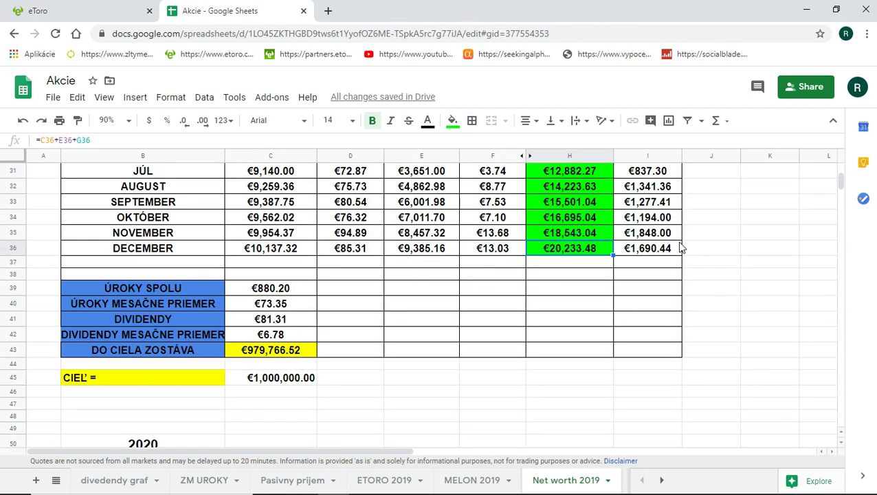
scroll(681, 283, "up", 2)
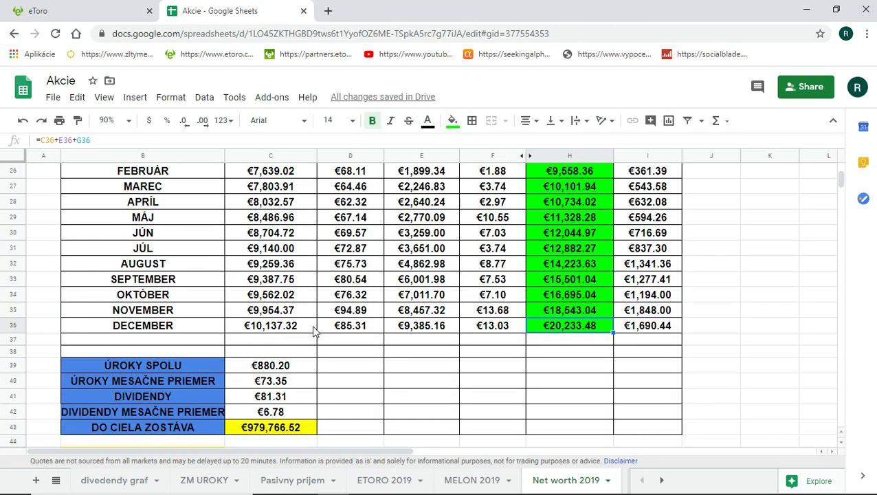
left_click(278, 368)
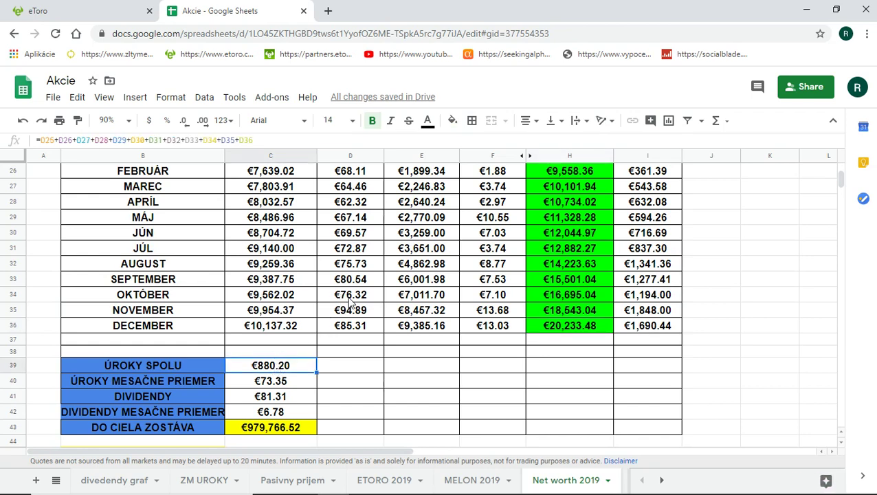
scroll(392, 335, "down", 1)
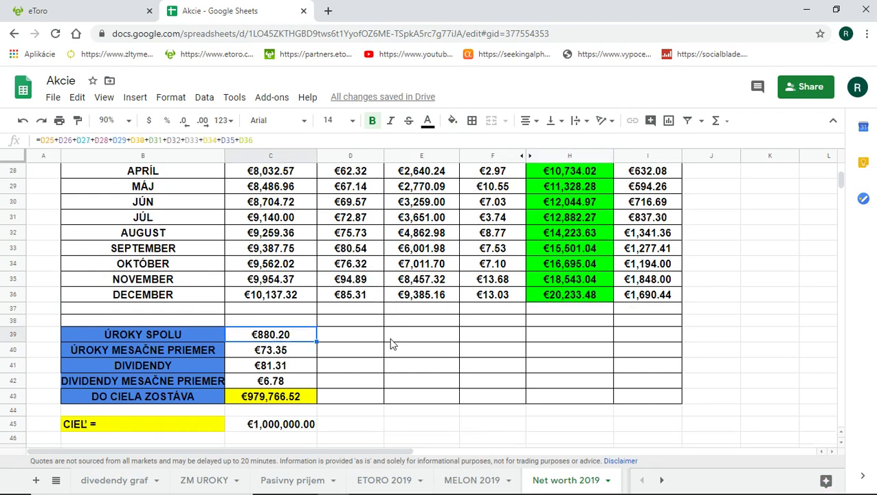
left_click(279, 356)
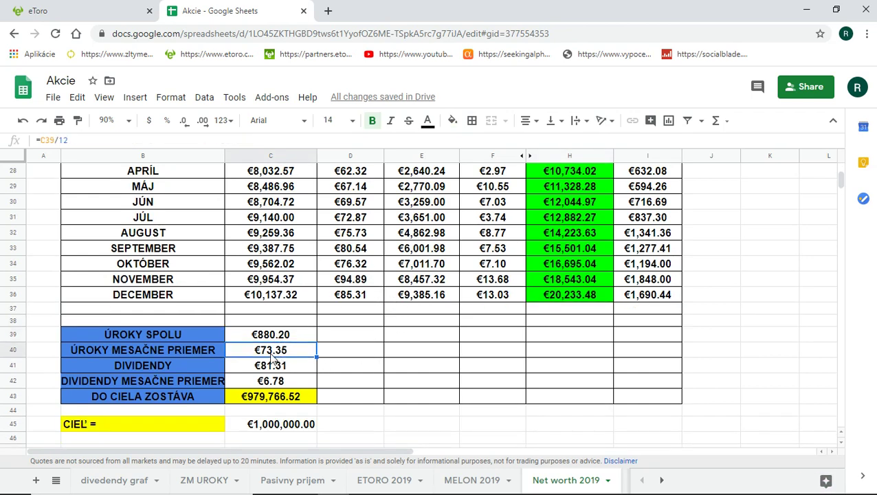
left_click(277, 371)
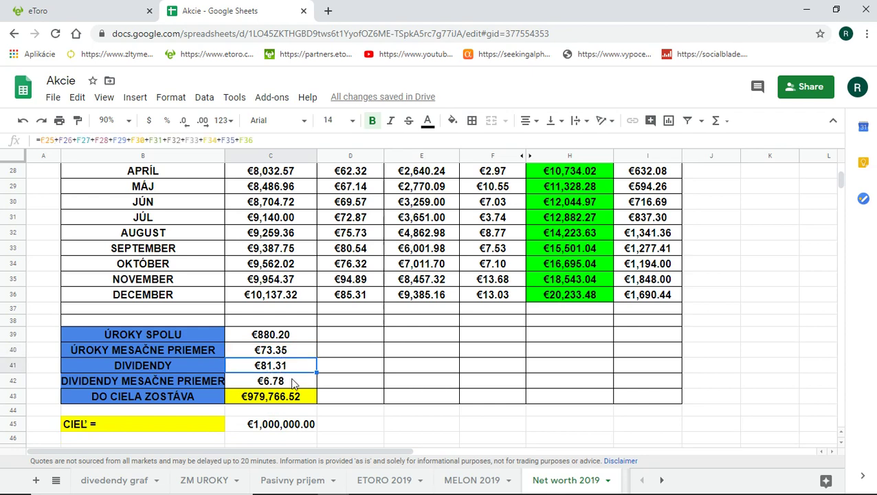
left_click(282, 394)
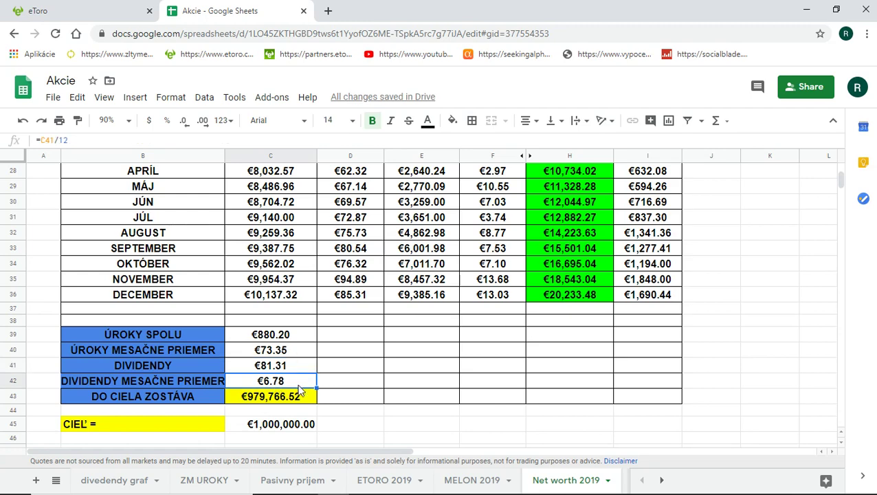
left_click(406, 400)
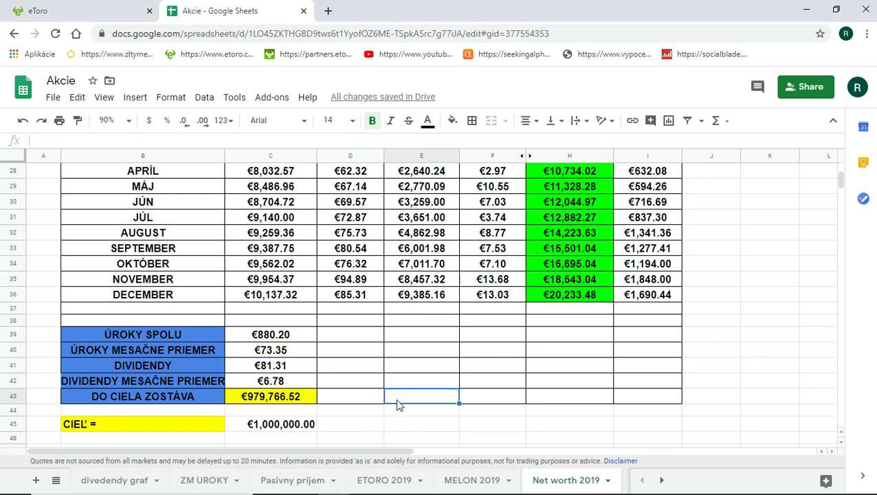
- In the 2020 net worth table, check February's AKTÍVA SPOLU total and NARAST value
scroll(558, 245, "down", 5)
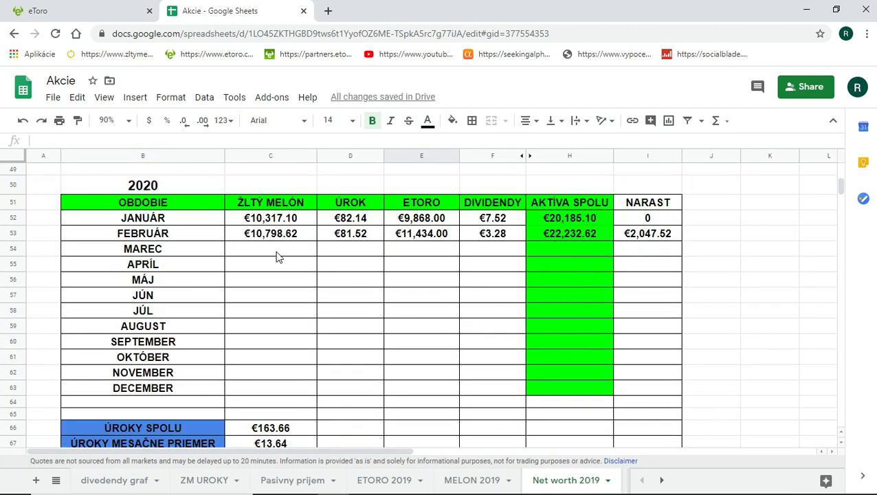
left_click(560, 237)
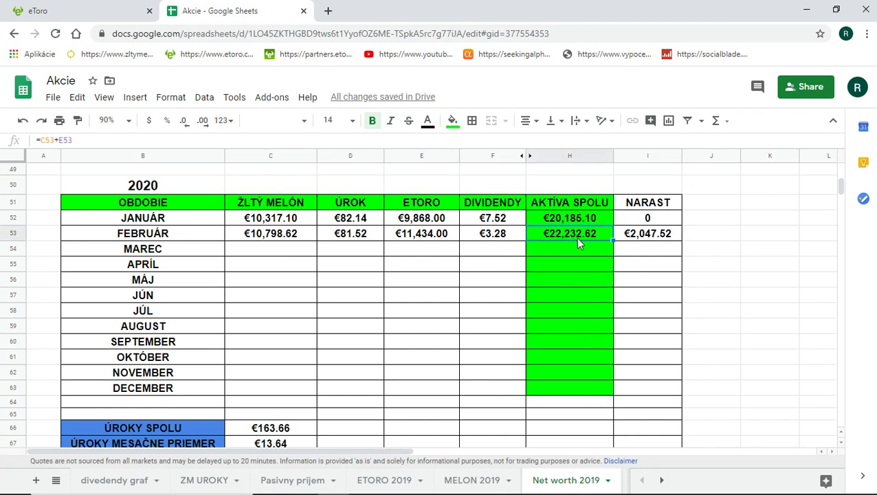
left_click(639, 239)
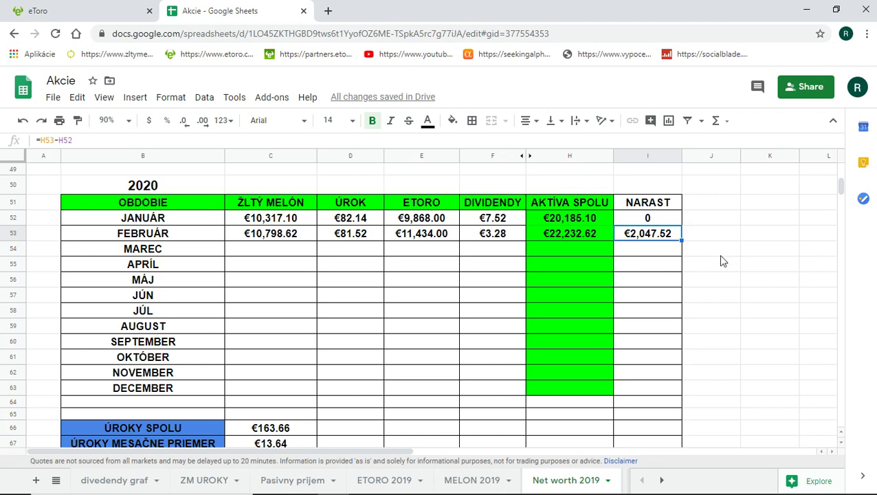
left_click(777, 276)
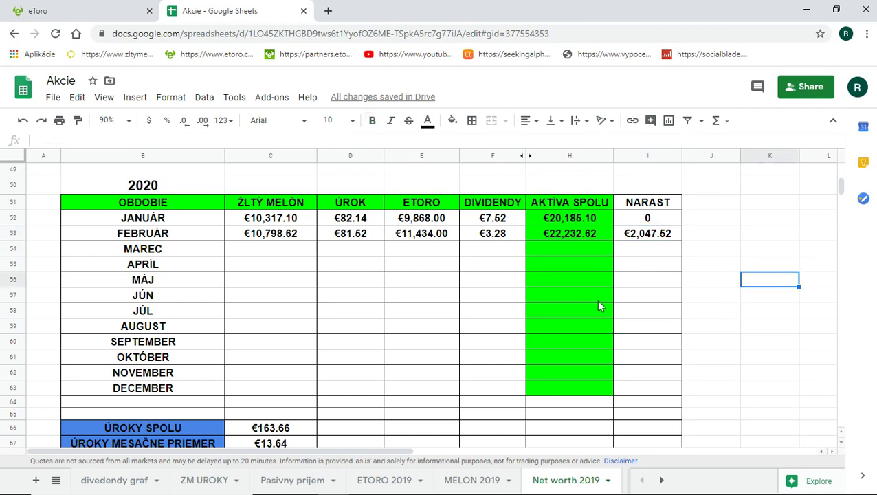
- Inspect the 2020 net worth summary, checking the interest and dividend totals, their monthly averages and the DO CIELA ZOSTÁVA amount
scroll(546, 317, "up", 5)
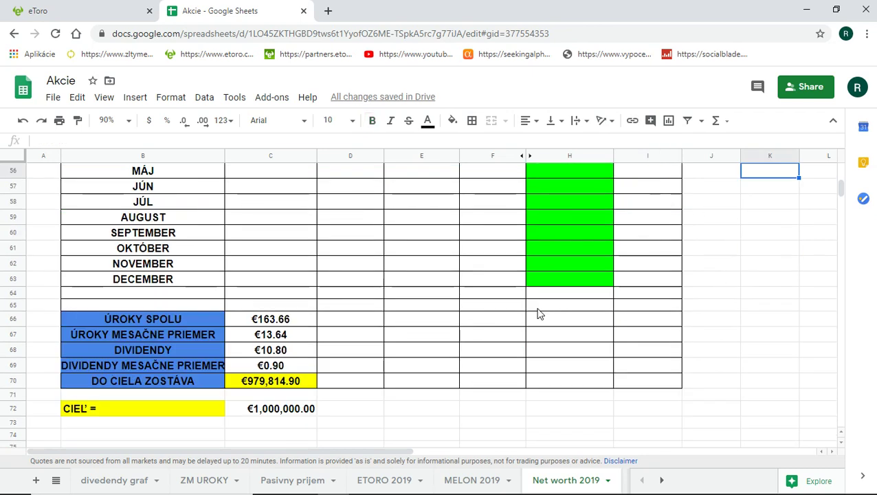
scroll(544, 331, "down", 4)
scroll(550, 357, "down", 2)
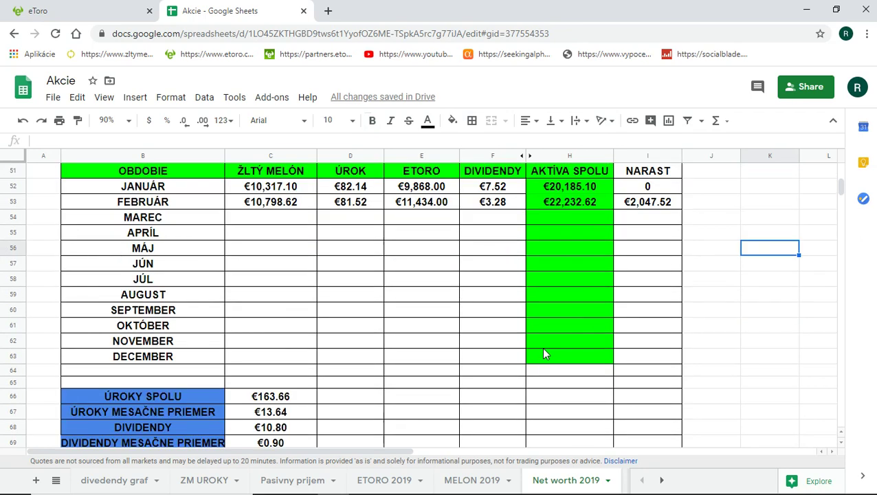
scroll(543, 350, "up", 5)
scroll(553, 368, "down", 2)
scroll(560, 371, "down", 1)
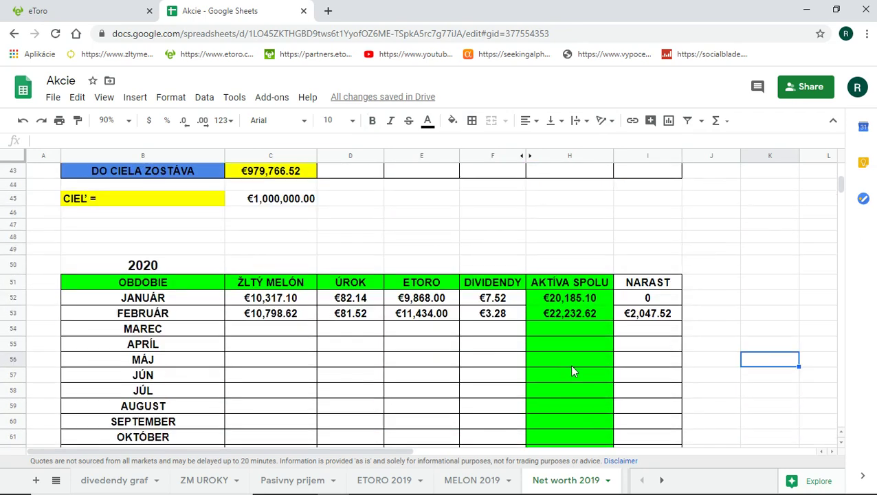
scroll(549, 333, "down", 1)
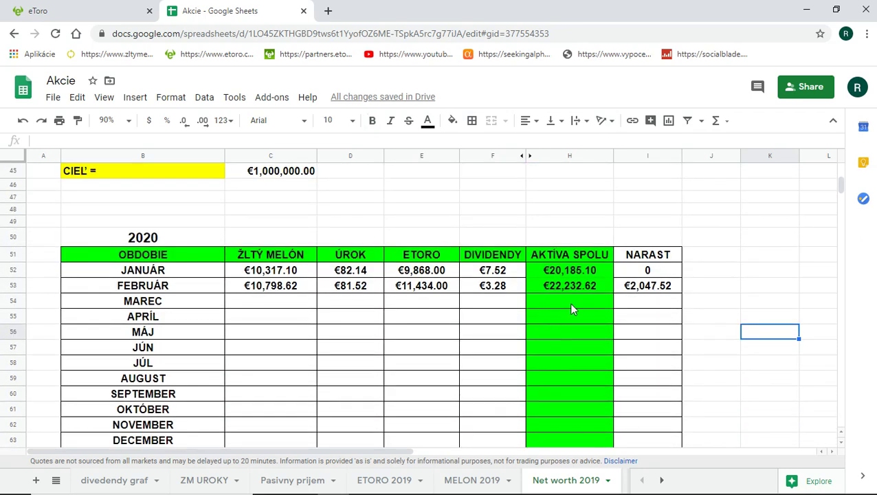
- Compare the January and February 2020 AKTÍVA SPOLU values with December 2019's total and the 2019 summary
left_click(576, 364)
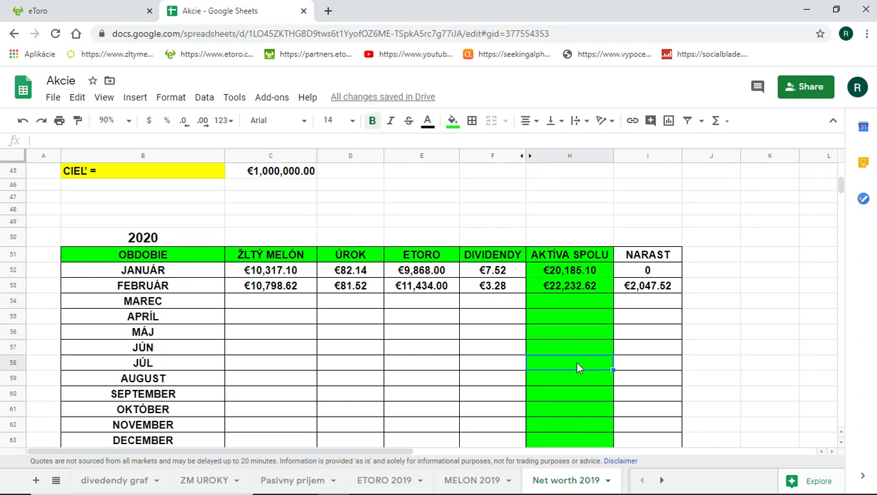
left_click(554, 375)
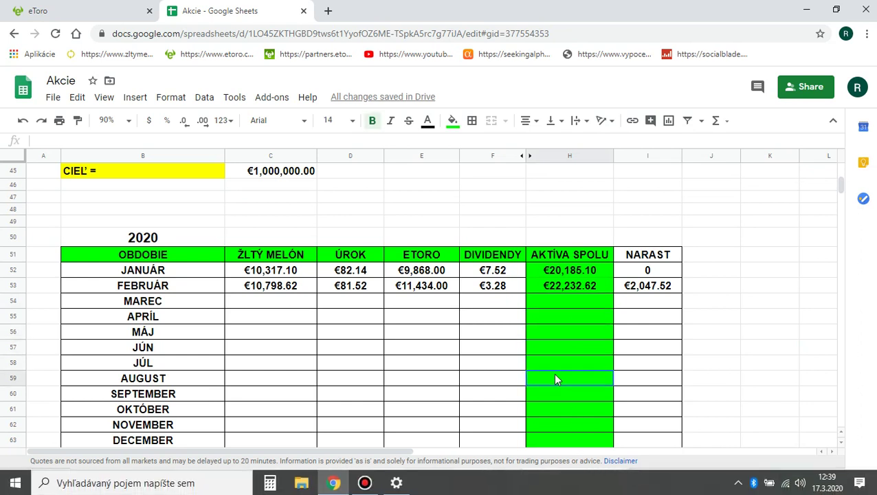
scroll(554, 368, "down", 1)
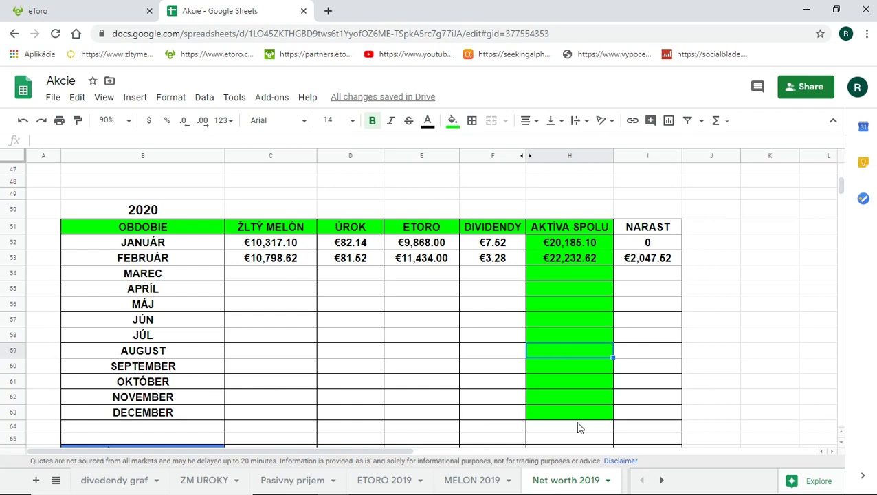
scroll(576, 406, "up", 3)
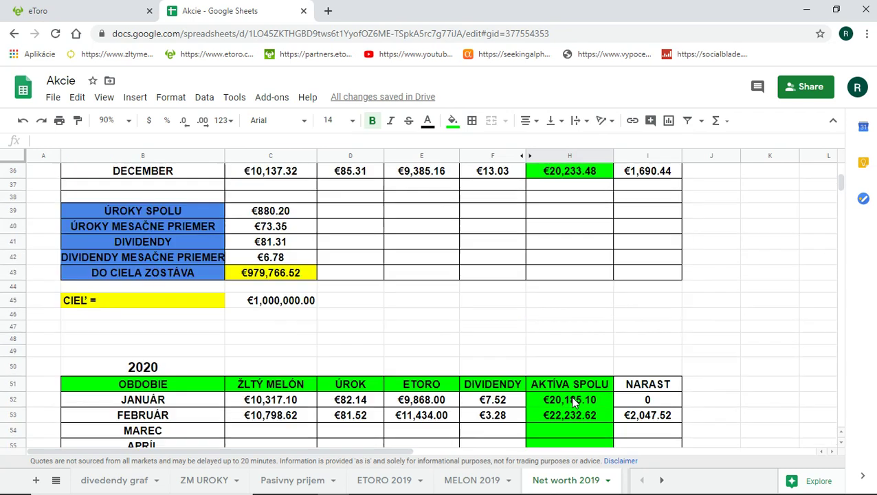
scroll(576, 406, "down", 2)
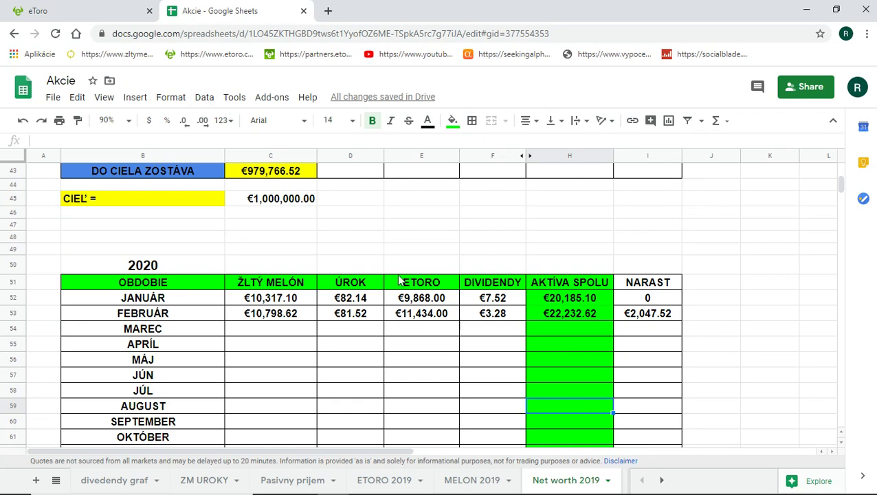
- Switch to eToro, view the SPX500 price chart from the Indexy watchlist, and return to My Watchlist
left_click(63, 10)
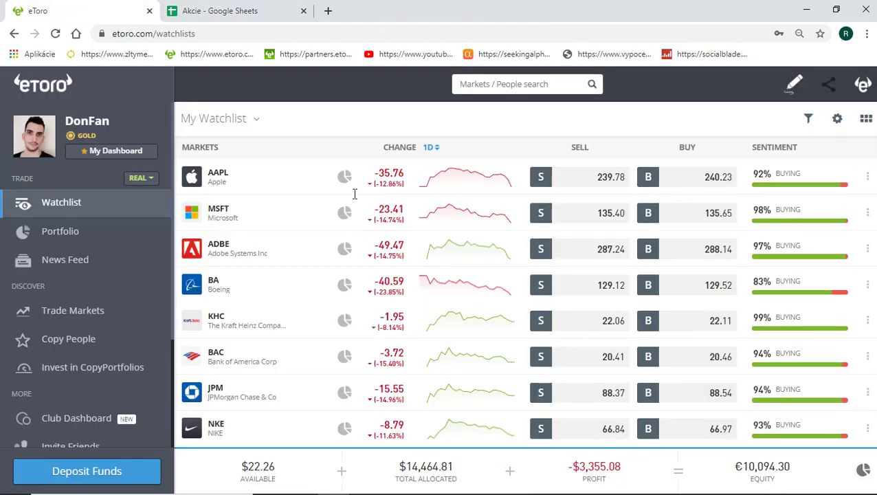
left_click(235, 121)
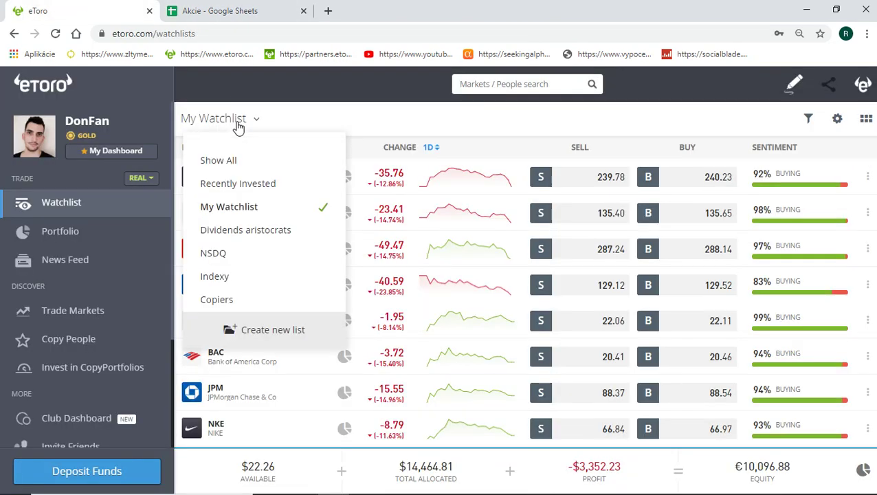
left_click(242, 286)
left_click(227, 216)
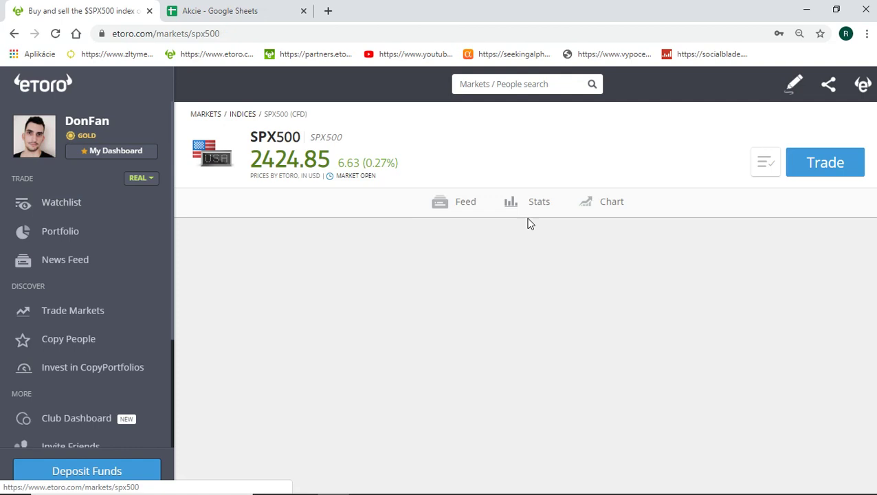
left_click(589, 203)
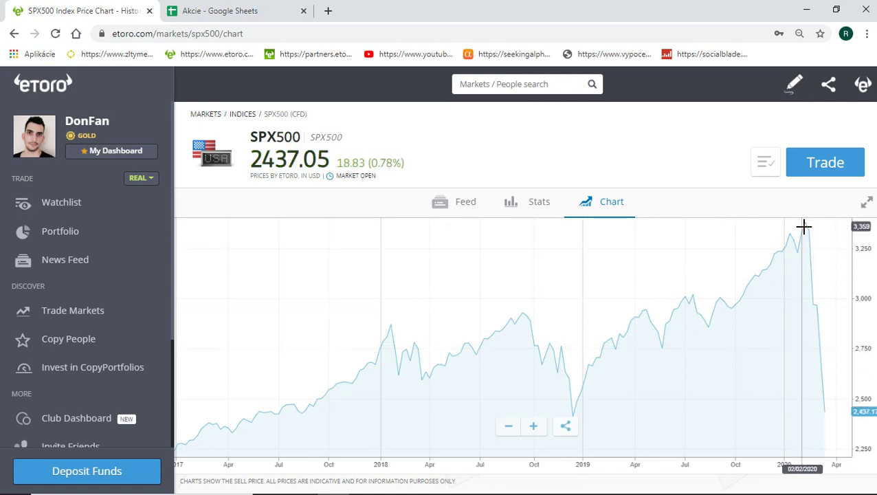
left_click(90, 203)
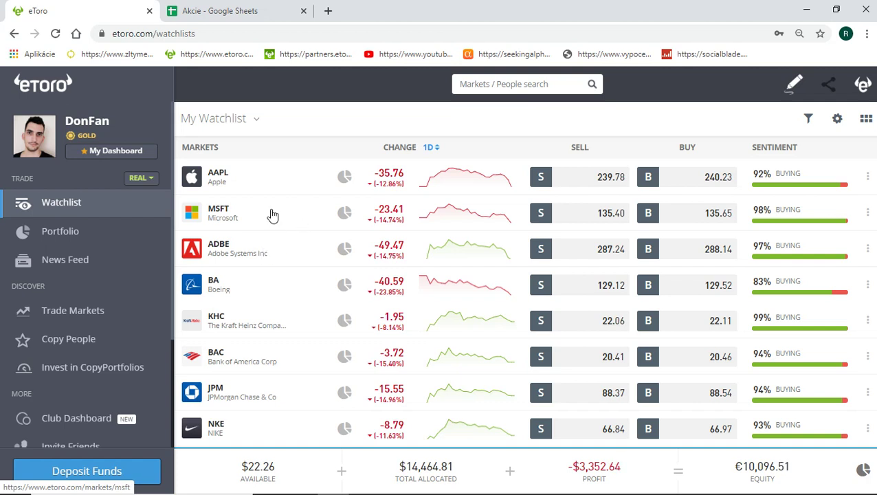
mouse_move(344, 252)
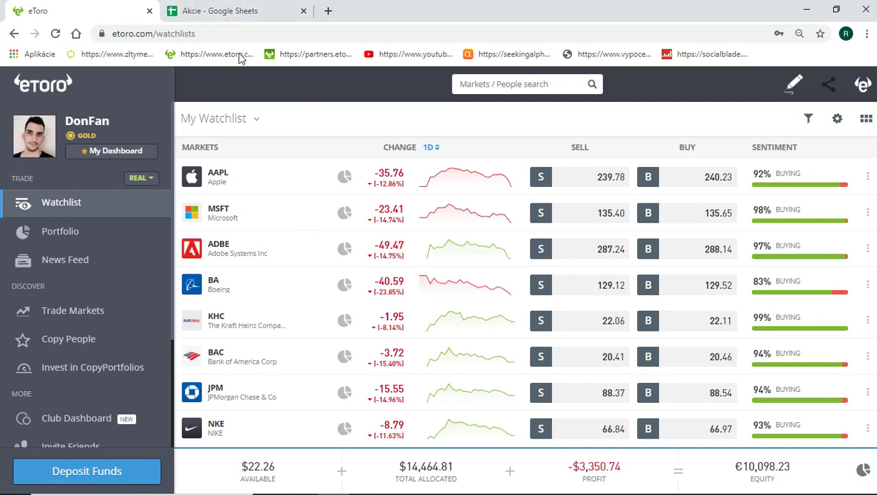
- Switch back to the Akcie spreadsheet and open the akcie dividendy sheet
left_click(227, 12)
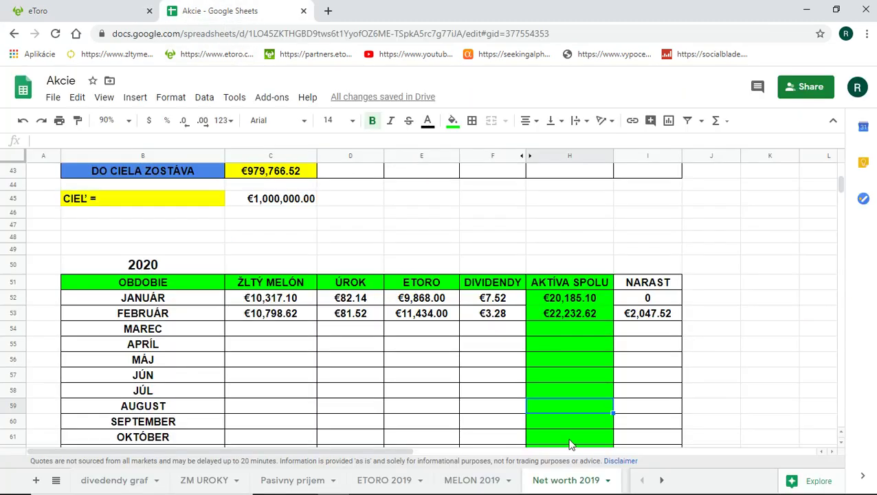
left_click(662, 479)
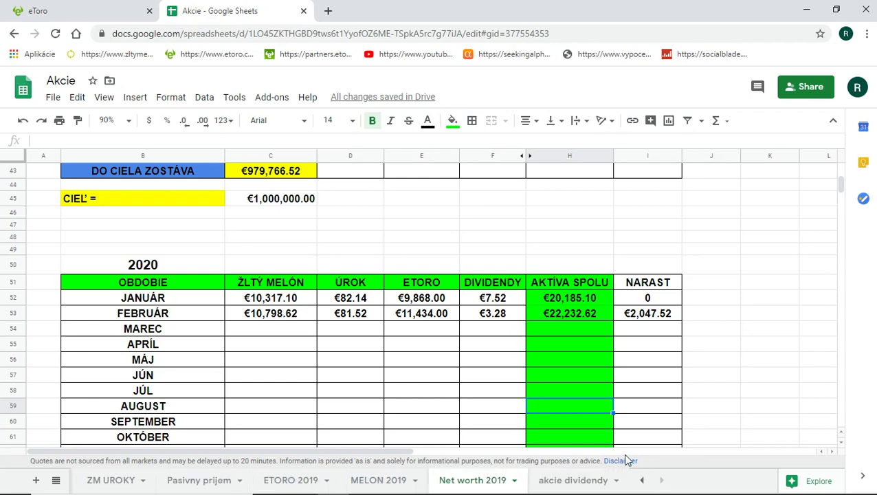
left_click(572, 480)
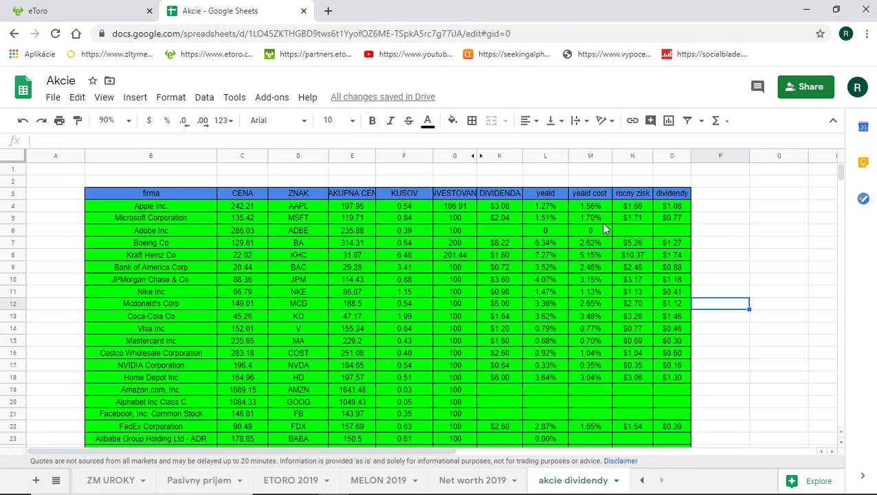
scroll(599, 344, "down", 3)
scroll(584, 275, "up", 3)
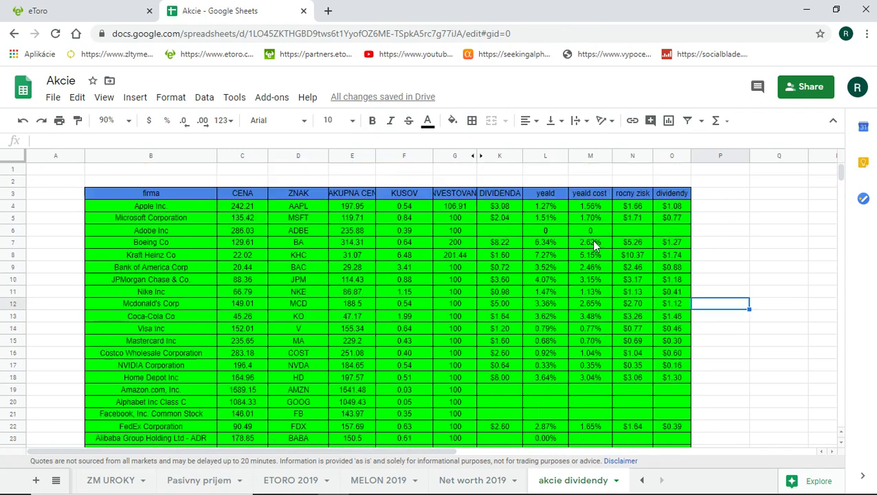
- Clear the yeald and yeald cost values in the Adobe Inc row
left_click(592, 235)
key("Delete")
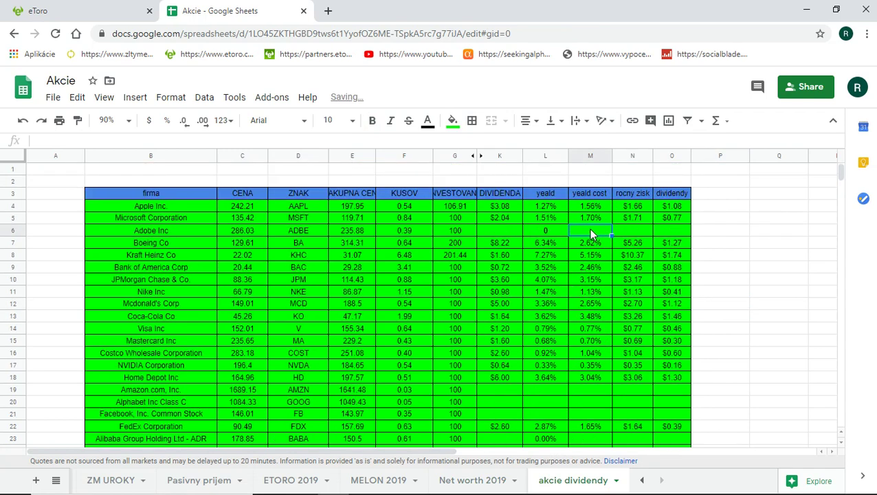
left_click(548, 230)
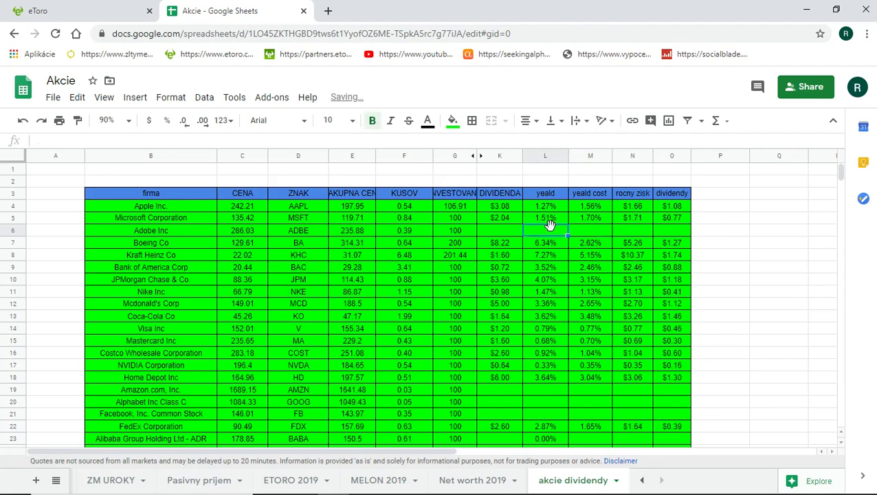
left_click(728, 244)
- Look through the whole dividend stock list down to the yearly and monthly dividend totals, and return to its header
scroll(600, 268, "down", 10)
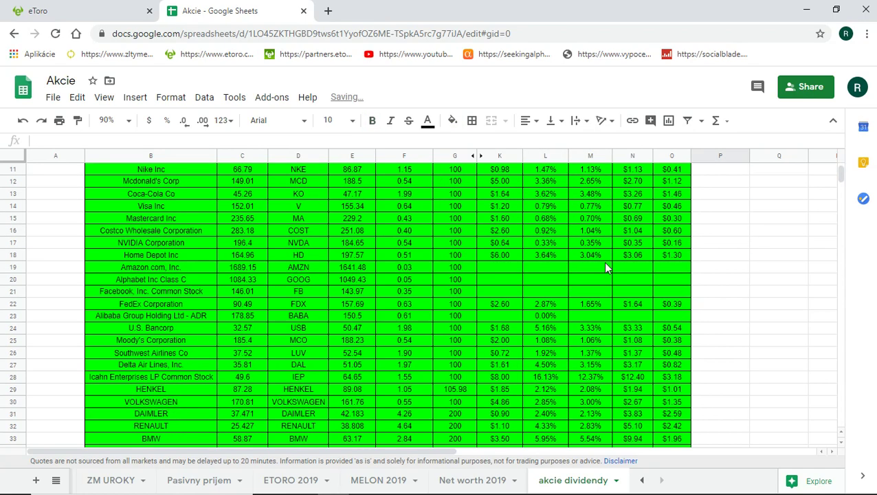
scroll(588, 285, "down", 20)
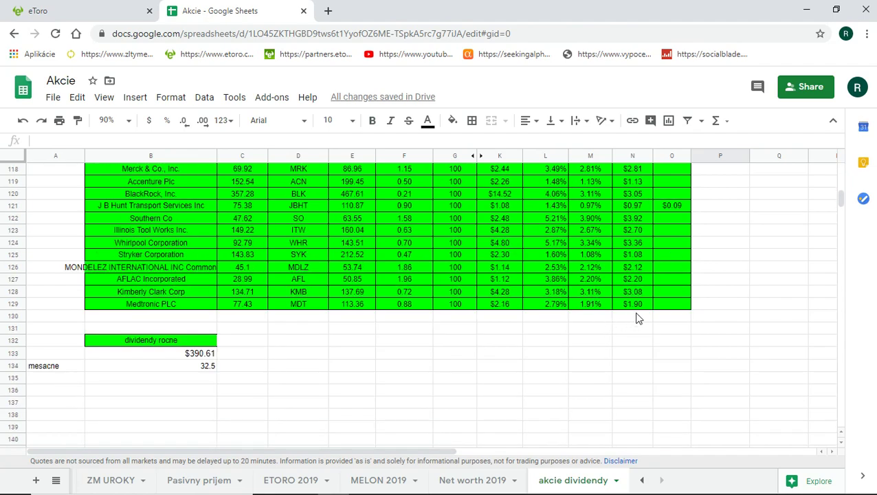
scroll(670, 316, "up", 6)
scroll(663, 316, "up", 20)
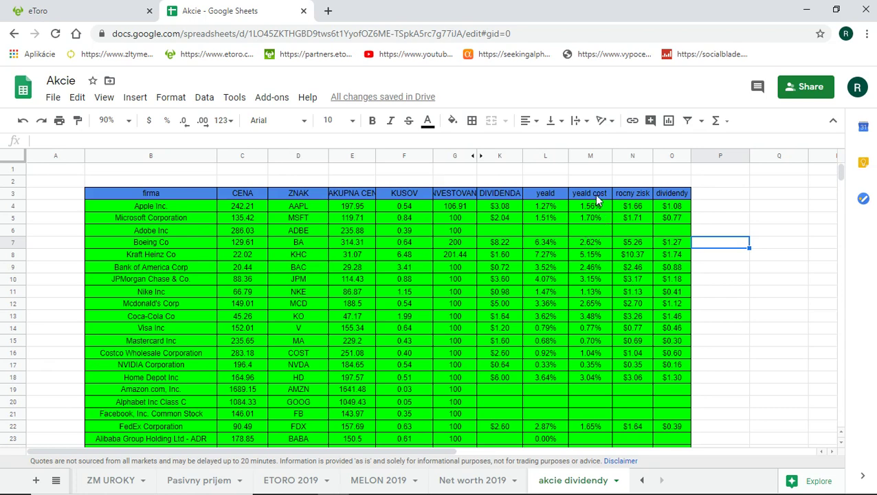
- Check the average of the yeald cost column and divide 2830 by 12 in the Windows Calculator
left_click(586, 157)
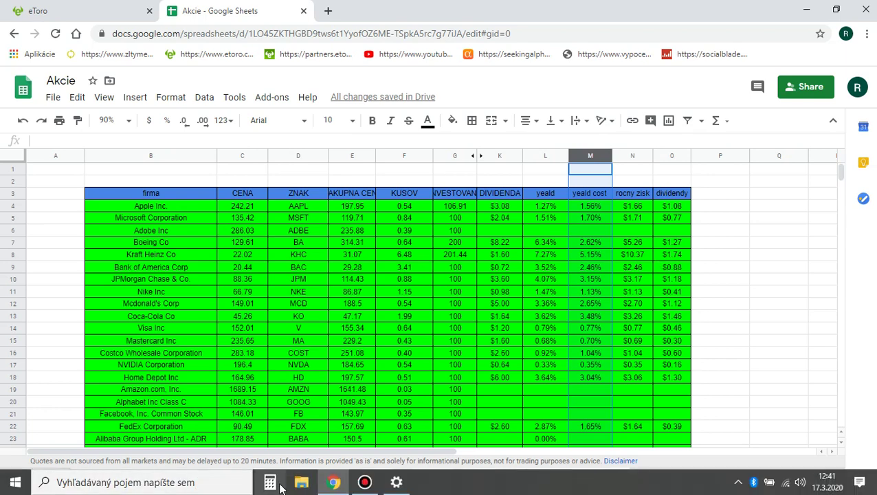
left_click(259, 482)
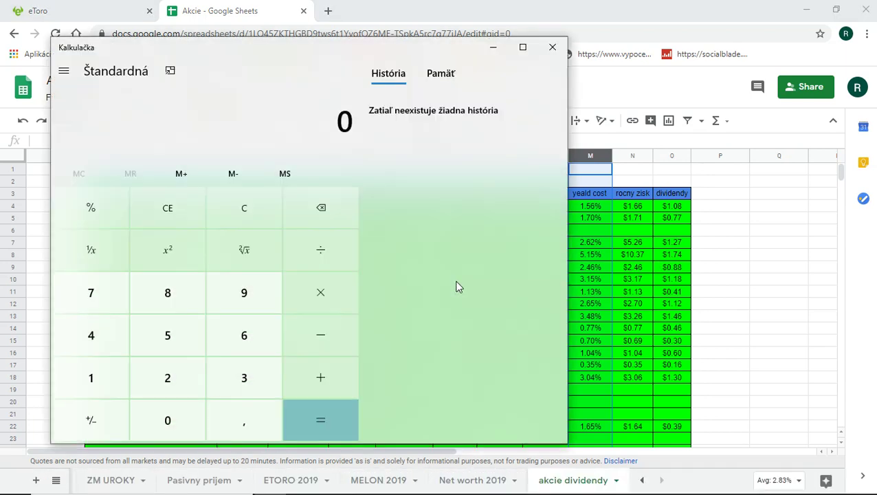
type("2830/20")
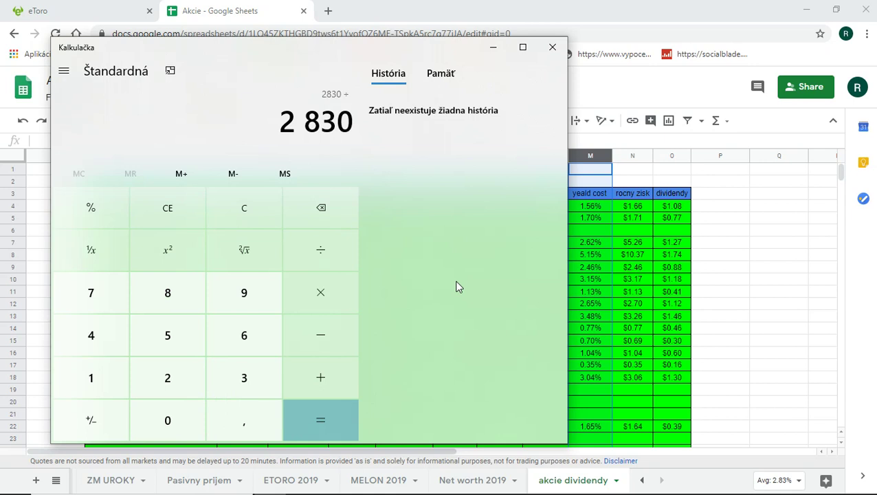
key("BackSpace")
key("BackSpace")
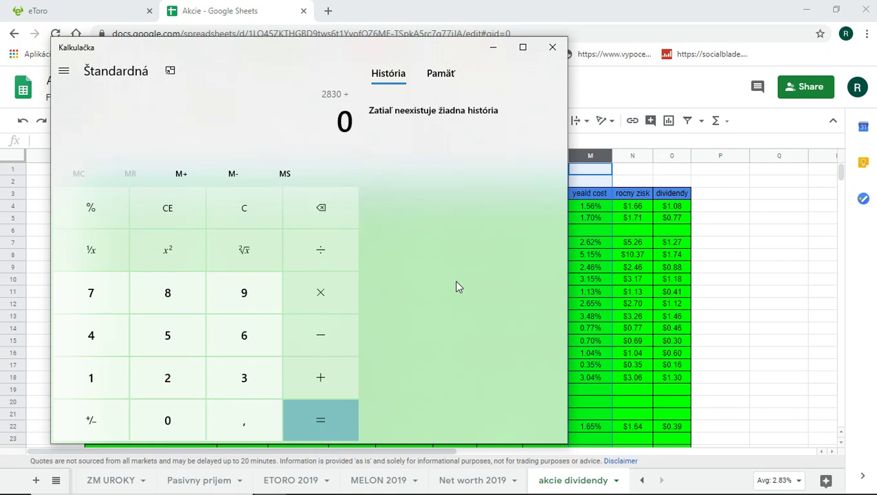
type("12")
key("Return")
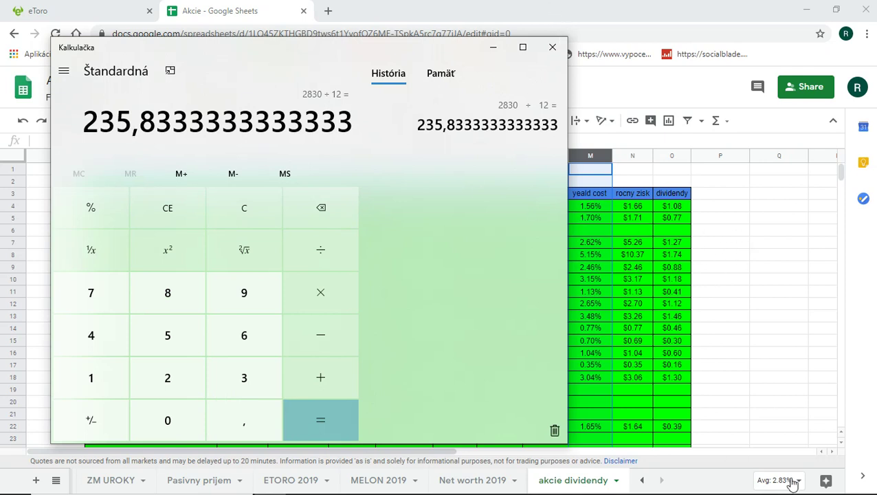
- Back in the sheet, check Microsoft's yeald cost formula, Boeing's yeald cost and purchase price, and the yeald cost column's average
left_click(720, 328)
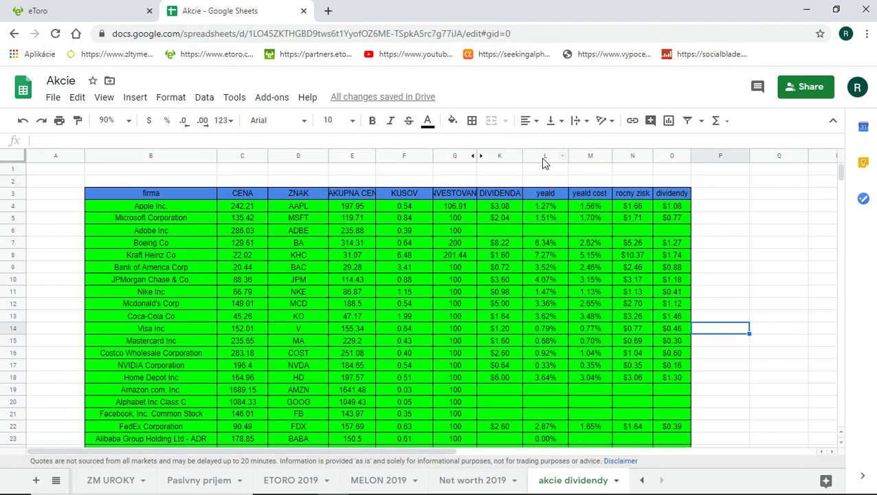
left_click(592, 218)
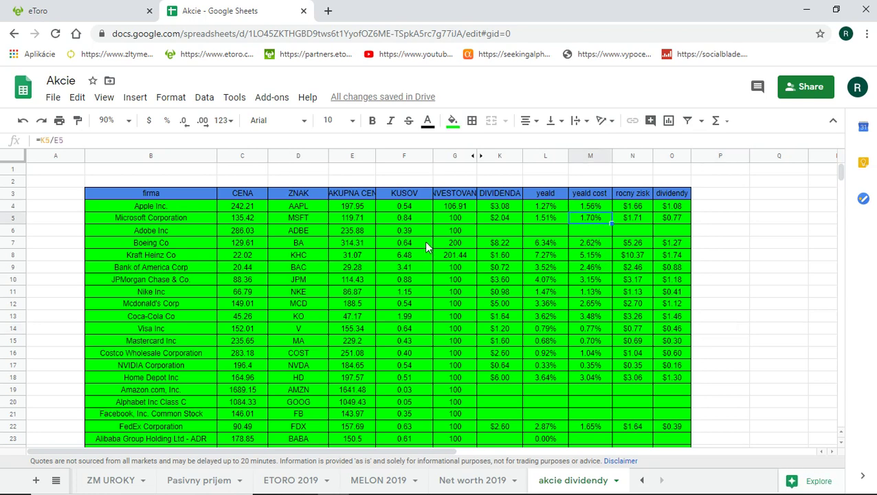
left_click(541, 246)
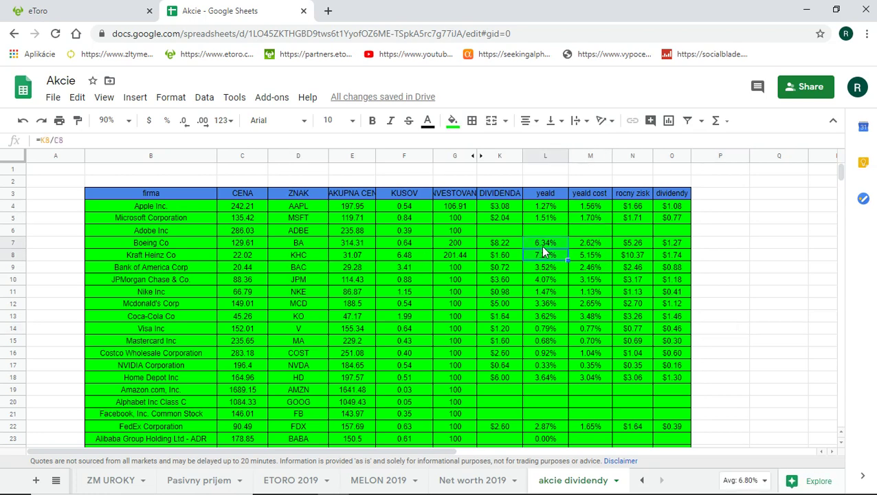
left_click(596, 244)
left_click(352, 252)
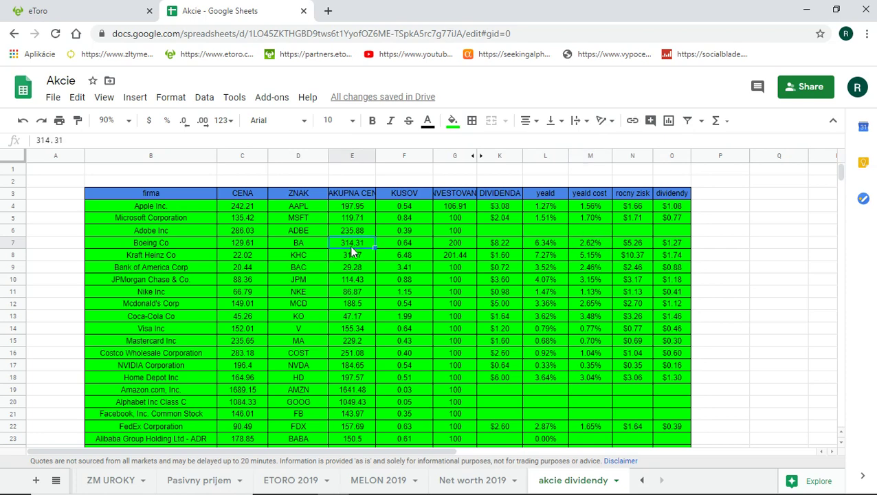
left_click(565, 176)
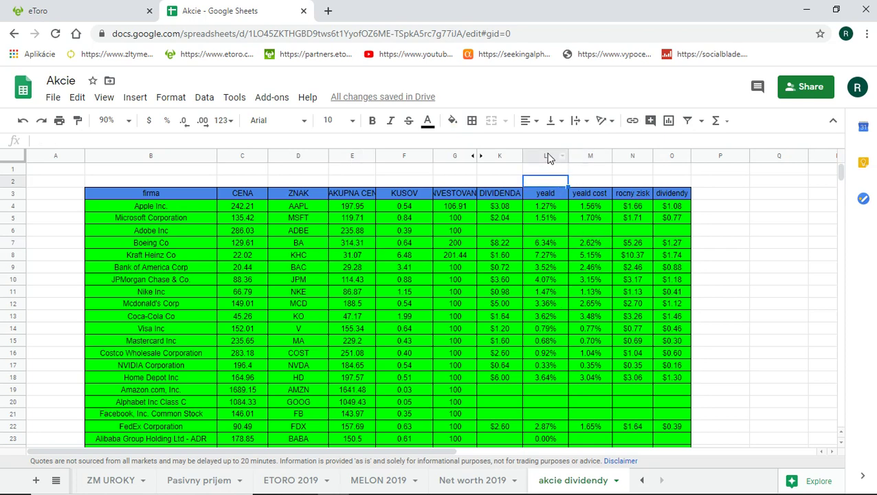
left_click(593, 157)
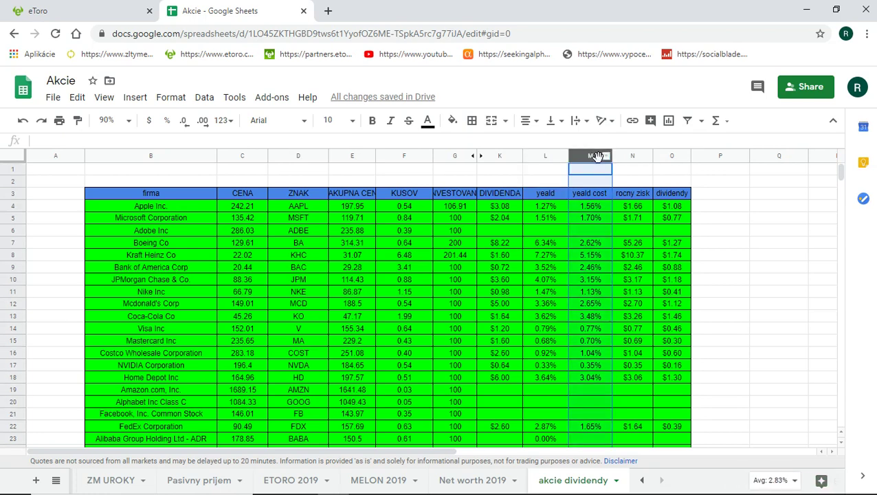
- Check the yeald column's average, divide 3710 by 12 in the Windows Calculator, and close the calculator
left_click(547, 156)
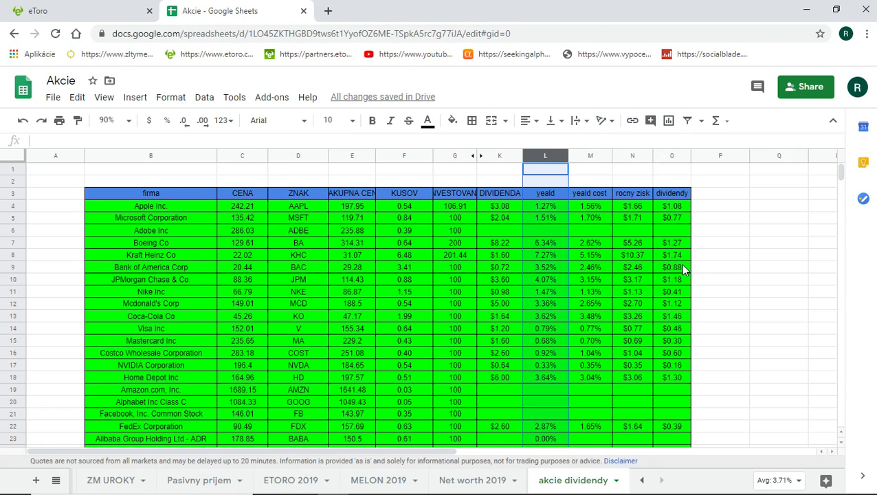
left_click(269, 489)
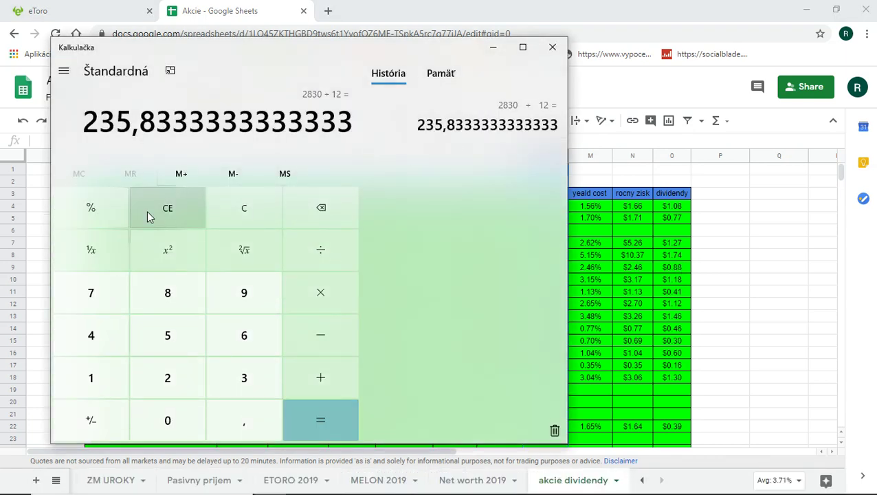
left_click(175, 212)
type("37")
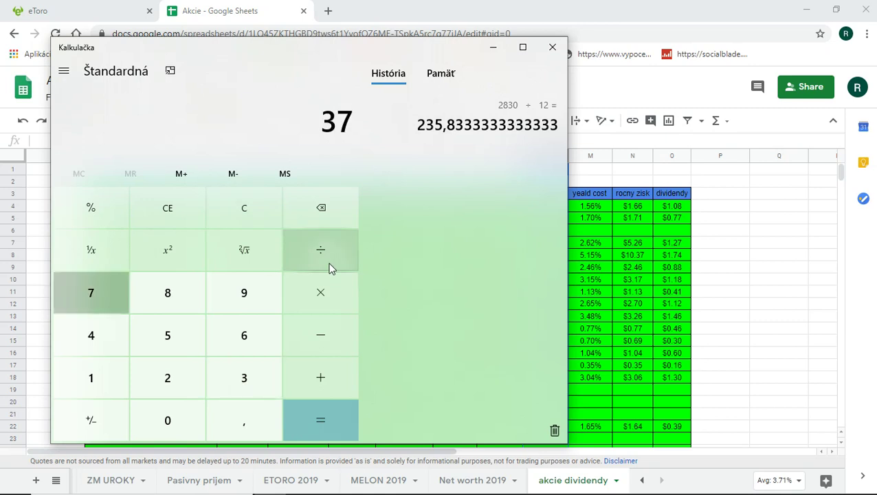
type("10/12")
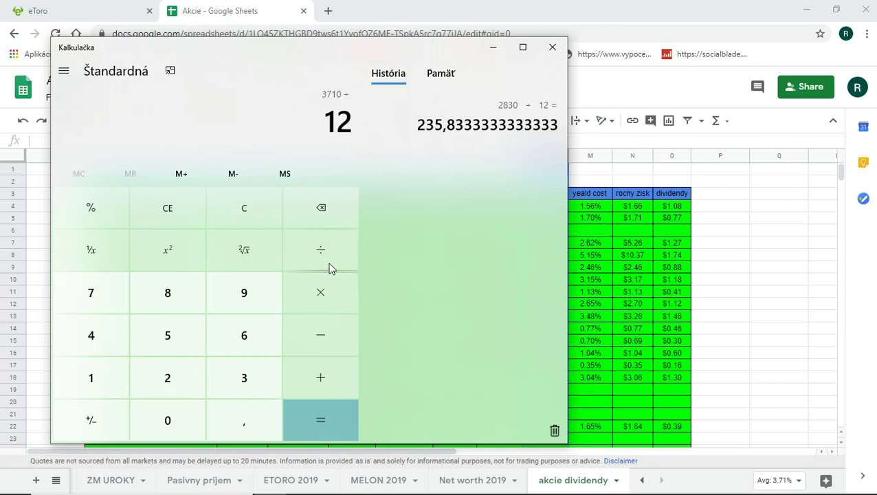
key("Return")
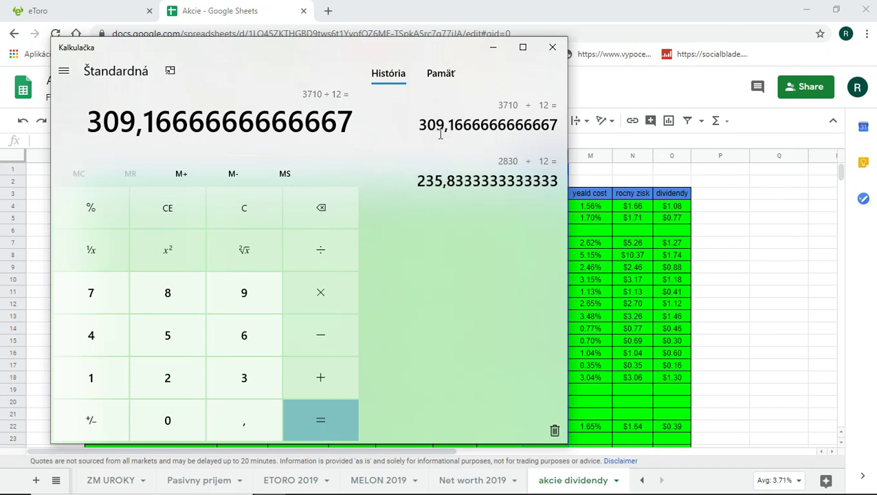
left_click(553, 48)
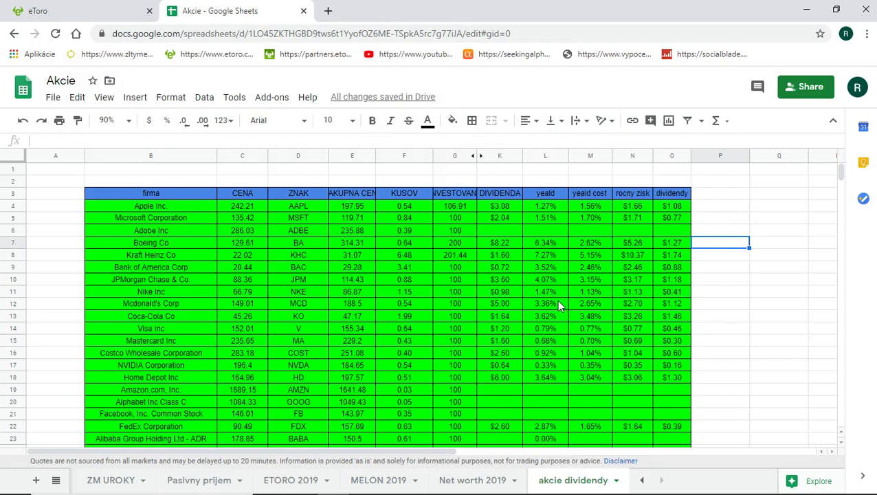
- In the dividend stock list, check Simon Property Group's yeald, yeald cost, purchase price and current price, and return to the list's header
scroll(471, 256, "down", 4)
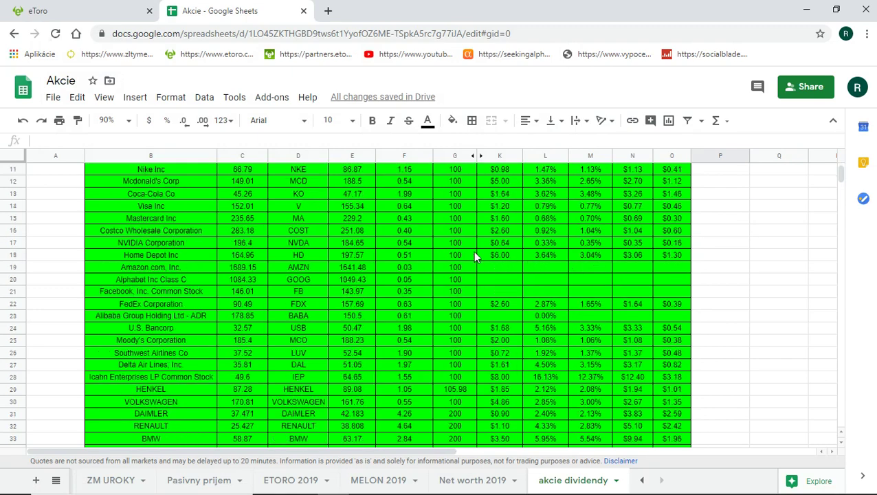
scroll(473, 255, "down", 13)
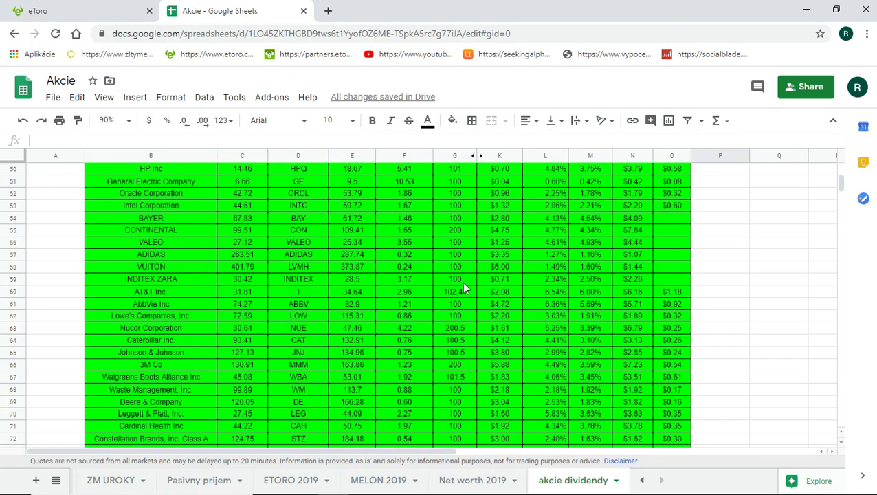
scroll(464, 285, "down", 5)
scroll(464, 277, "down", 6)
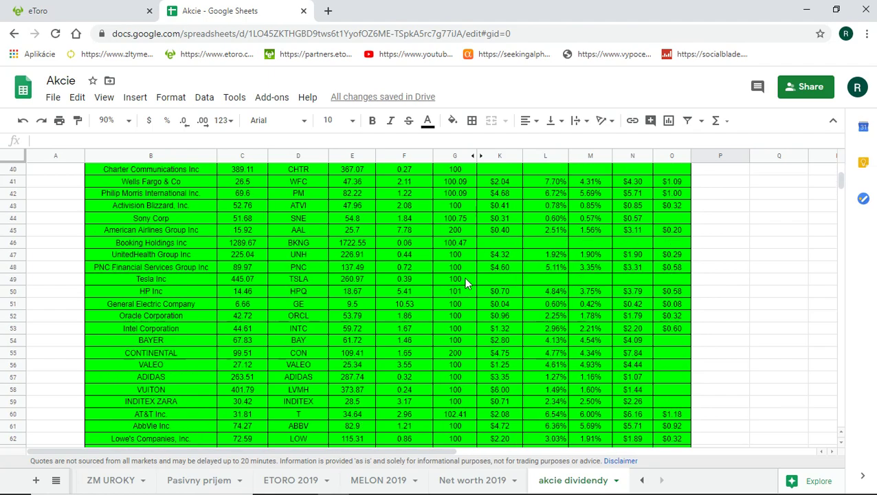
scroll(464, 277, "up", 8)
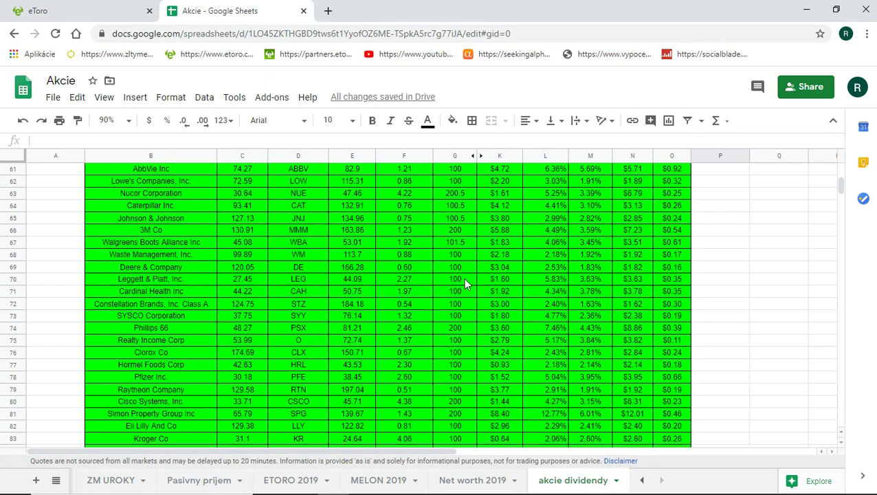
left_click(554, 416)
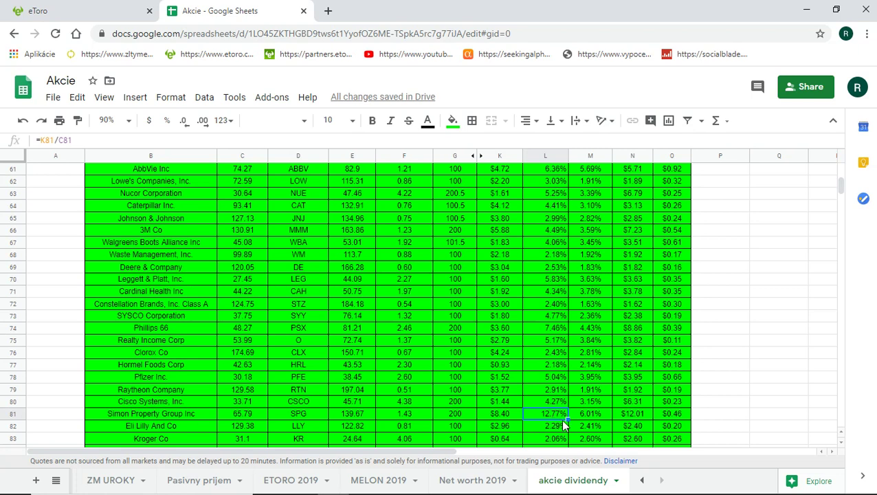
left_click(585, 420)
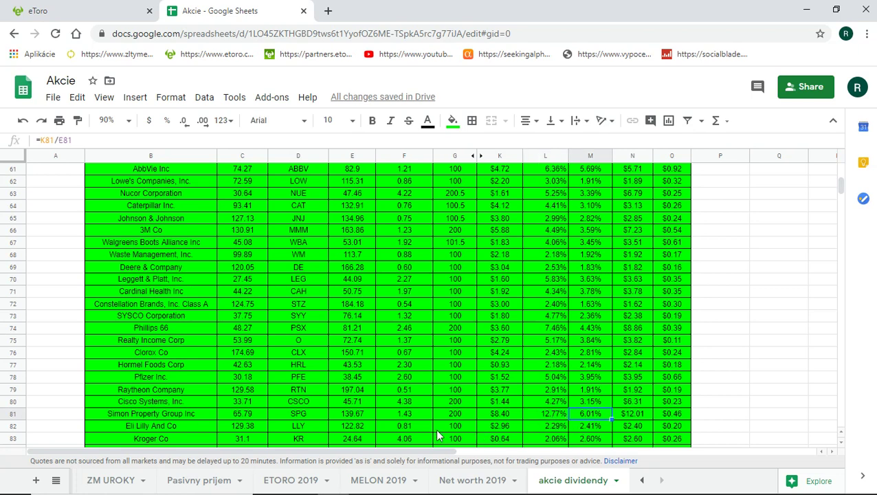
left_click(357, 414)
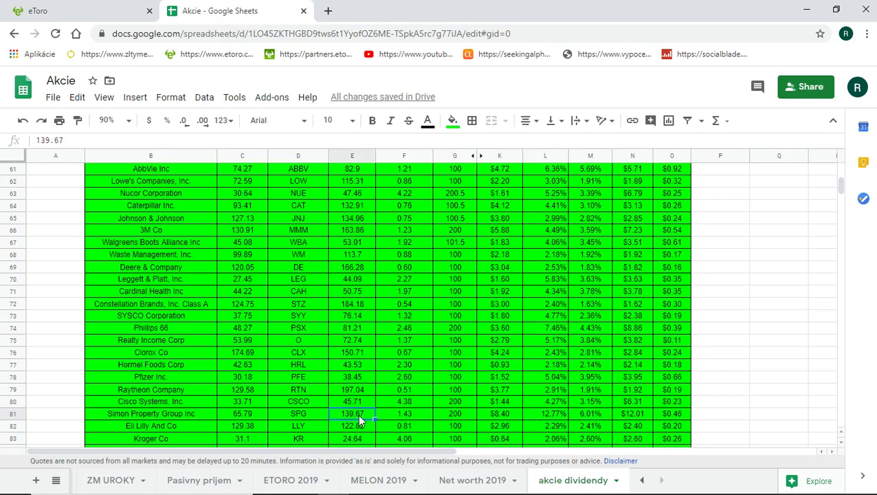
left_click(244, 416)
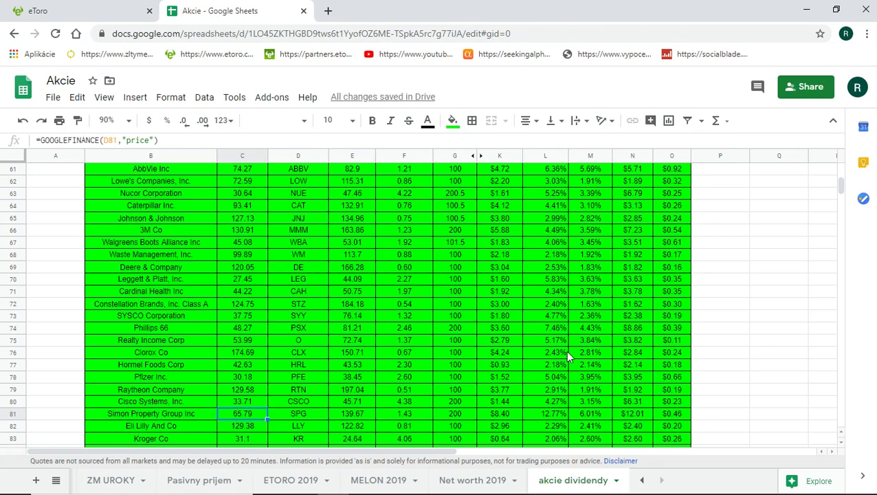
scroll(709, 357, "up", 15)
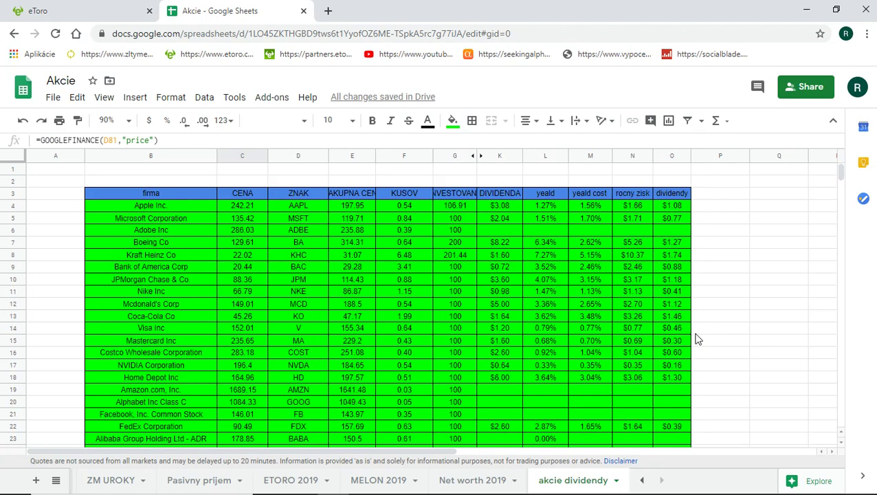
left_click(701, 291)
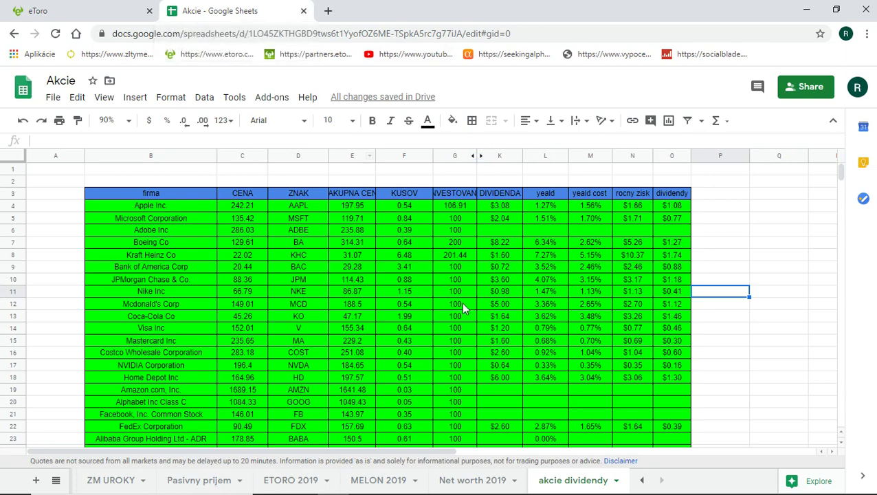
- Close the Akcie spreadsheet and switch to the Indexy watchlist in eToro
left_click(303, 11)
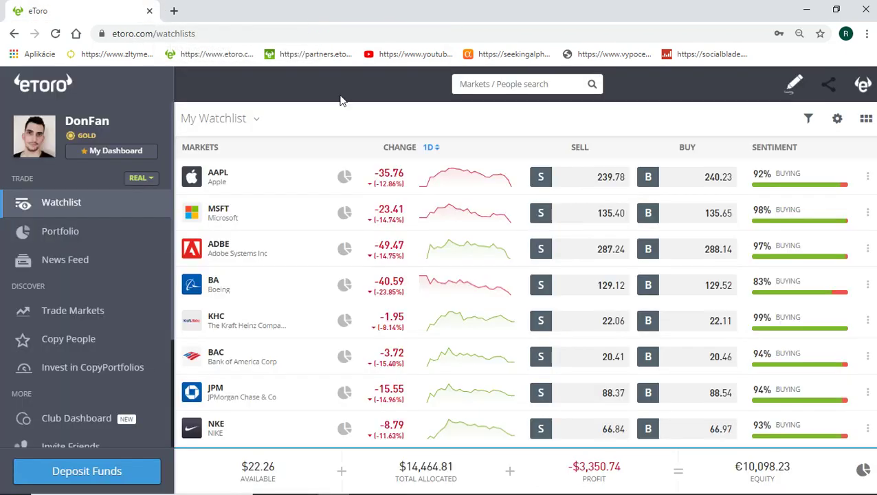
left_click(233, 118)
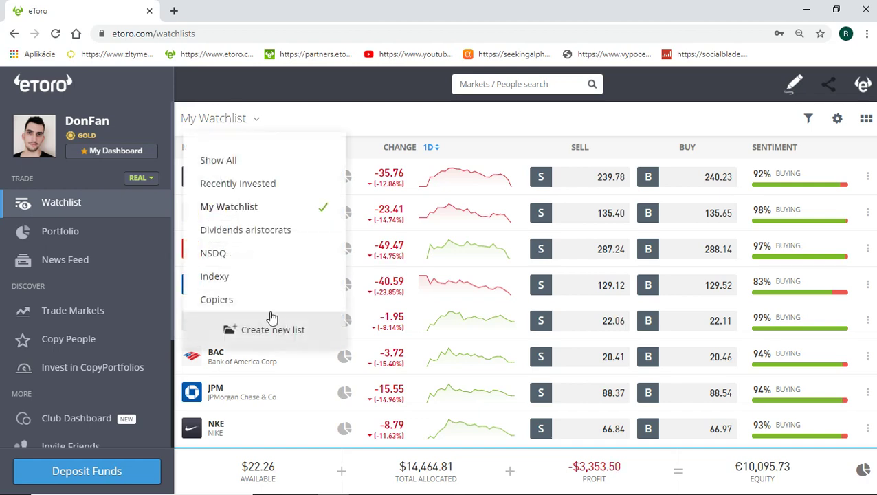
left_click(242, 278)
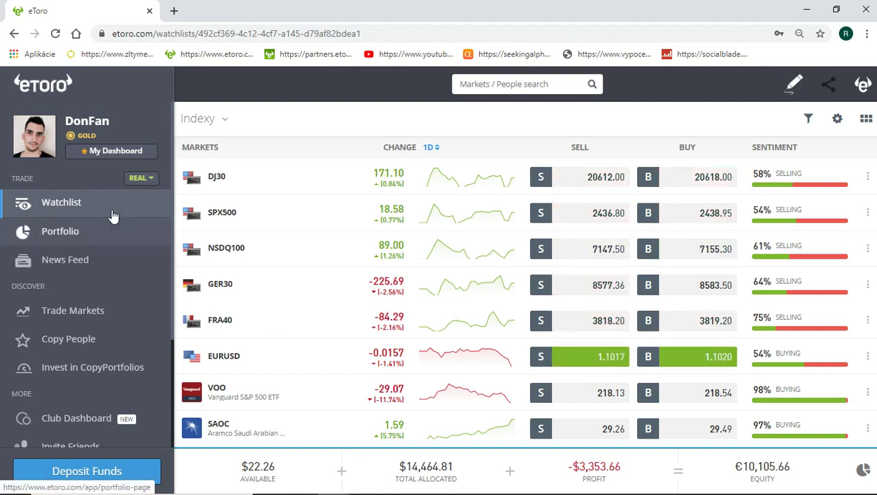
- Open the DJ30 index's price chart and zoom it out to cover the years since 2013
left_click(223, 188)
left_click(595, 200)
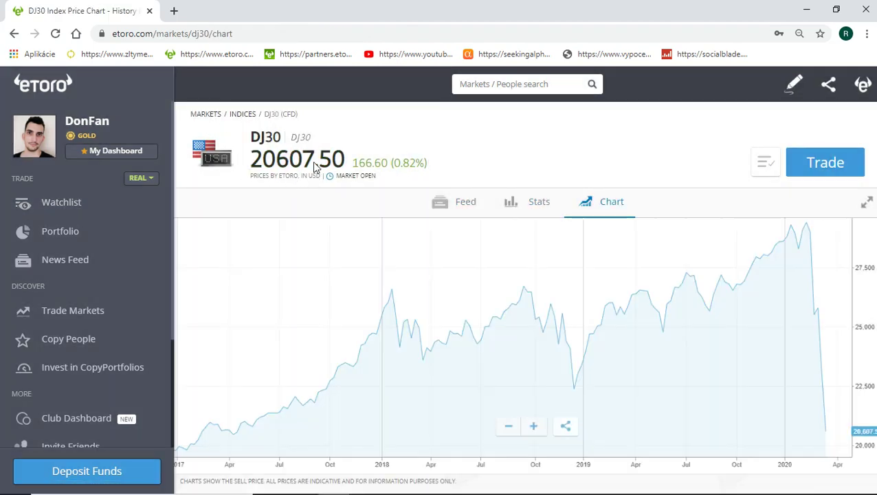
scroll(593, 236, "down", 5)
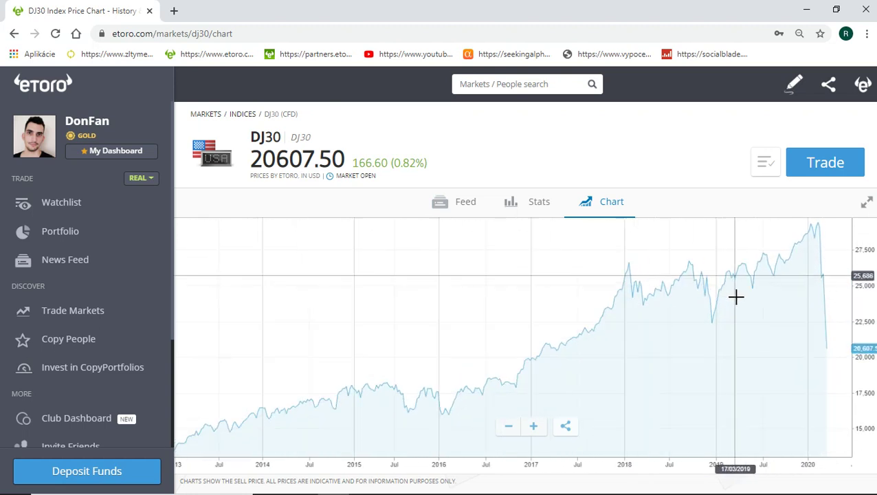
scroll(736, 295, "down", 2)
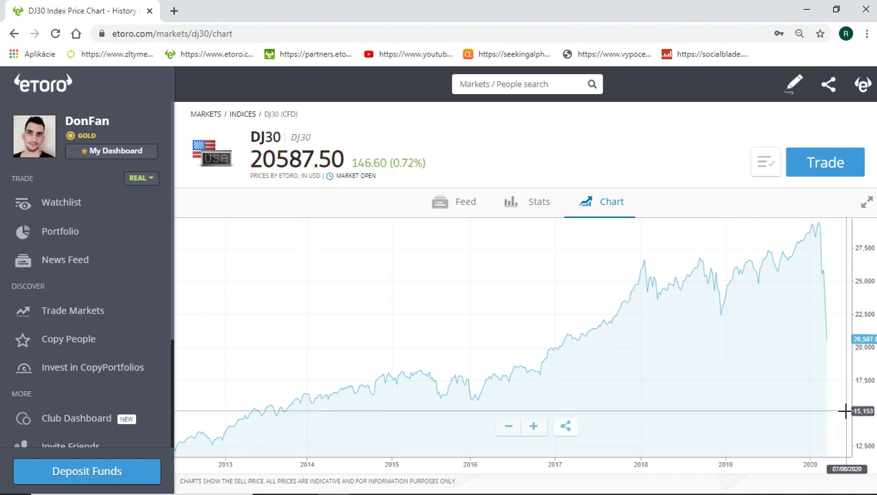
- Go back to My Watchlist and look through its stocks and their daily changes
left_click(88, 211)
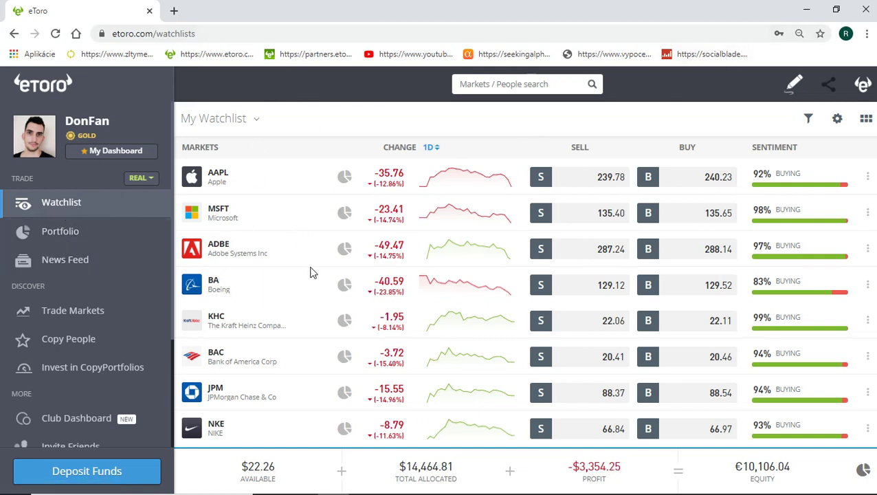
scroll(312, 295, "down", 7)
scroll(337, 341, "up", 7)
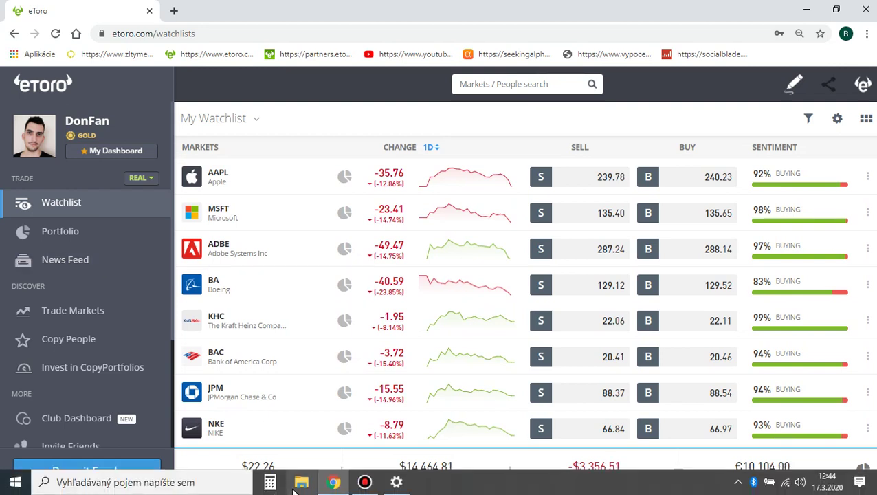
mouse_move(328, 489)
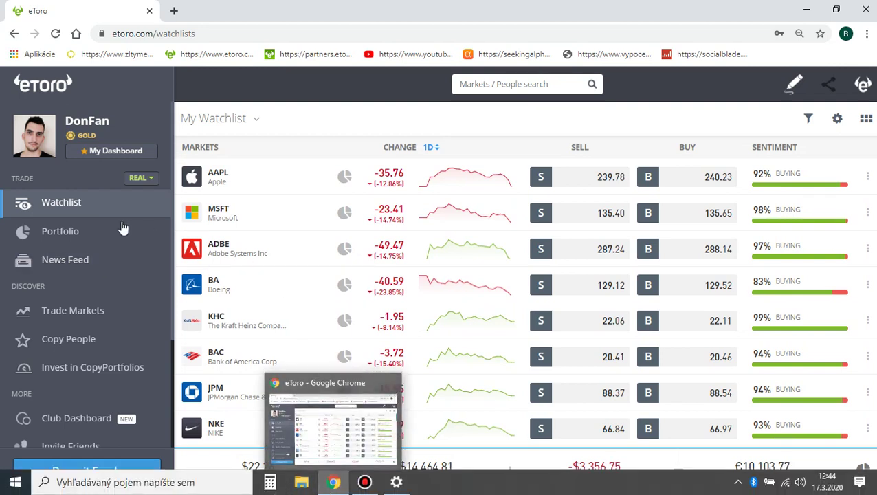